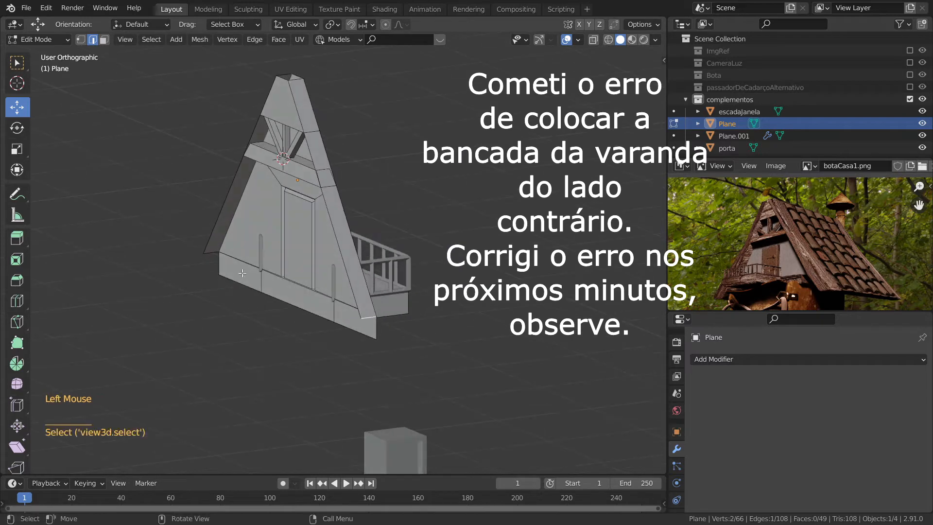
# Step: Extrude the lower end edges of both roof side strips down along Z by about 0.546 m
pyautogui.click(212, 253)
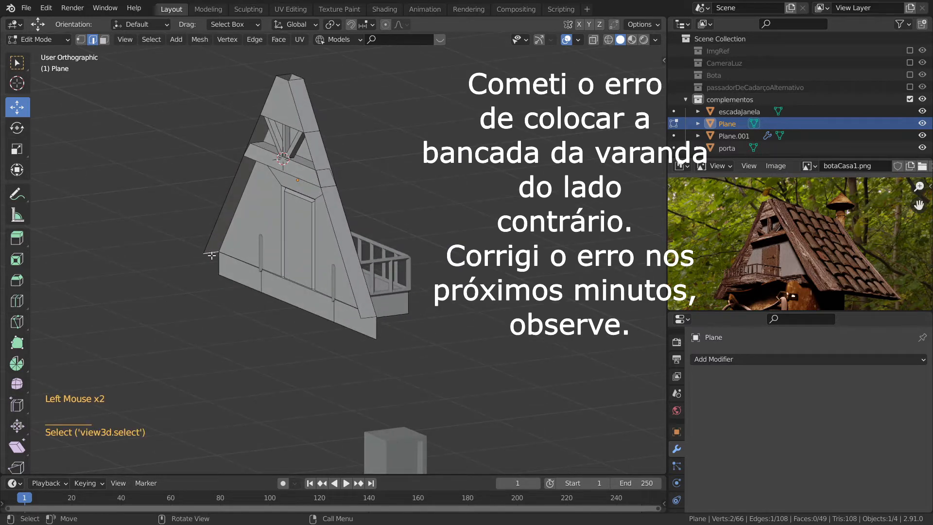
pyautogui.keyDown('shift'); pyautogui.click(370, 318); pyautogui.keyUp('shift')
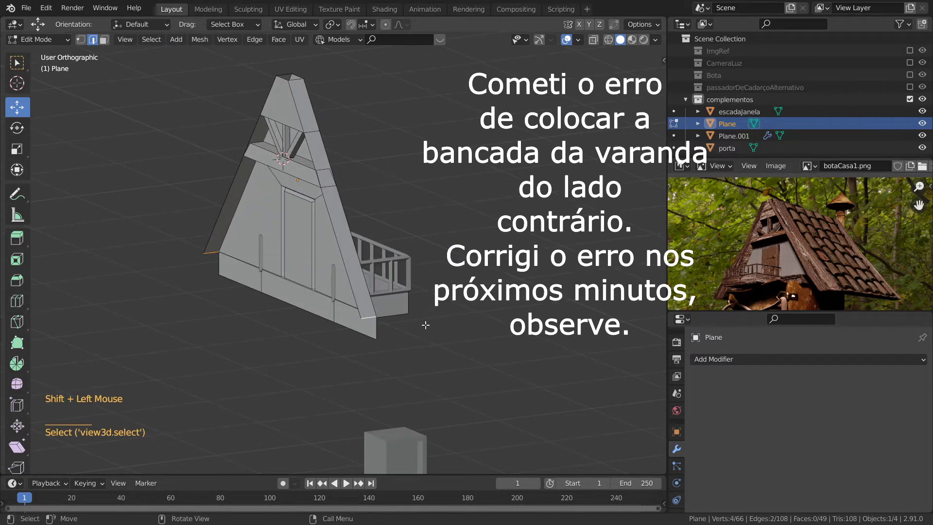
pyautogui.press('ctrl+KP_1')
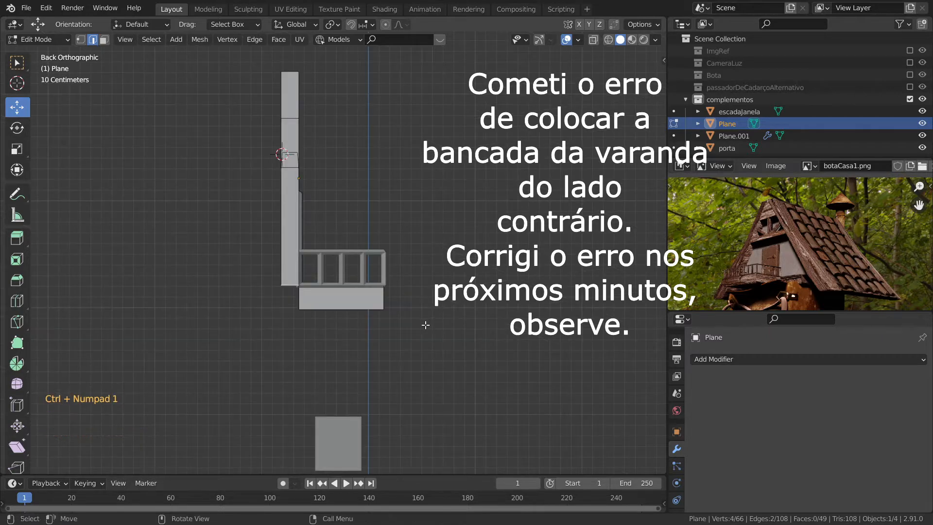
pyautogui.press('ctrl+KP_3')
pyautogui.press('e')
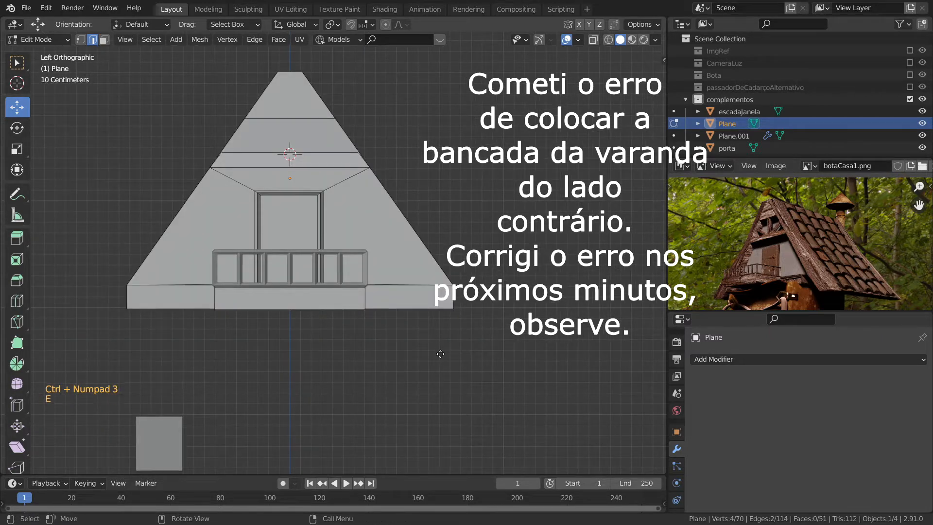
pyautogui.press('z')
pyautogui.click(437, 406)
# Step: Scale the extruded lower edges apart by about 1.249 so the eaves flare outward
pyautogui.moveTo(437, 406); pyautogui.dragTo(454, 407, button='middle')
pyautogui.press('s')
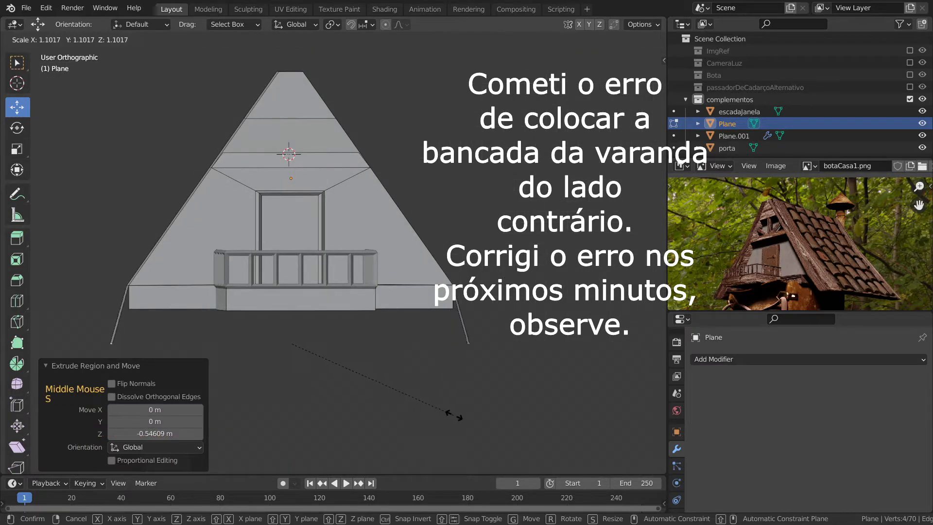
pyautogui.click(480, 412)
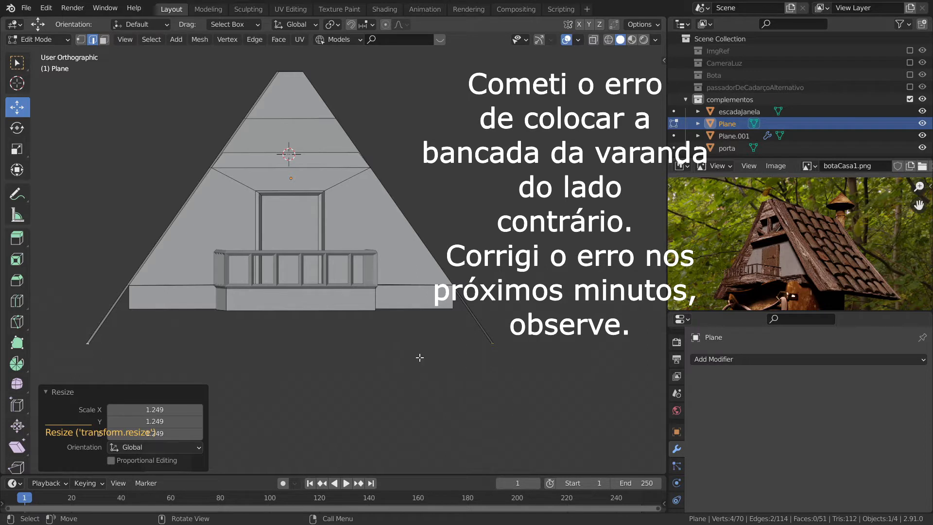
pyautogui.moveTo(462, 377); pyautogui.dragTo(391, 384, button='middle')
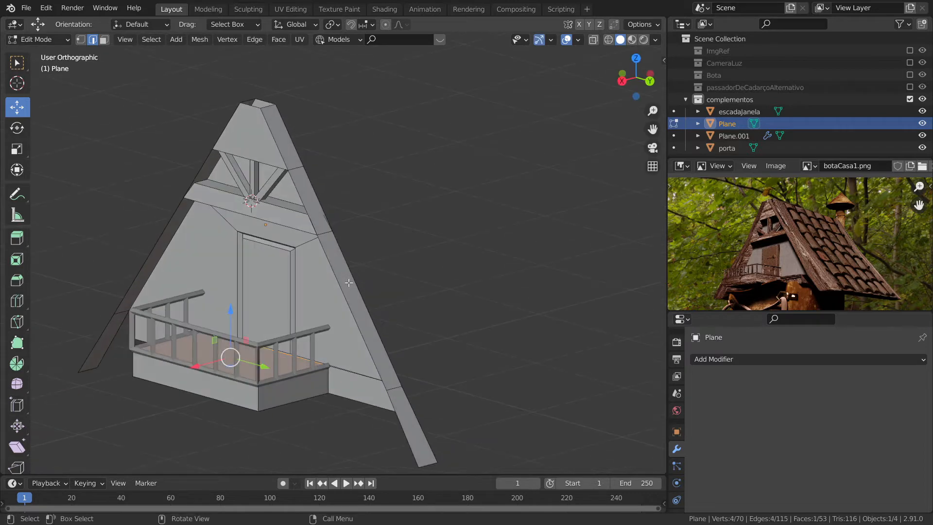
# Step: Select all eight outer faces along both sloping sides of the facade, including the new eave extensions
pyautogui.click(348, 282)
pyautogui.press('3')
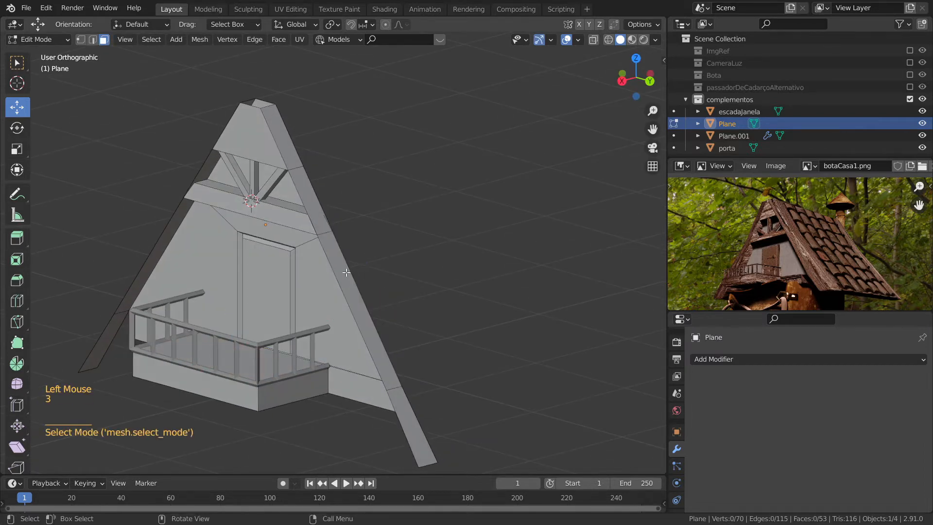
pyautogui.click(347, 272)
pyautogui.keyDown('shift'); pyautogui.click(304, 203); pyautogui.keyUp('shift')
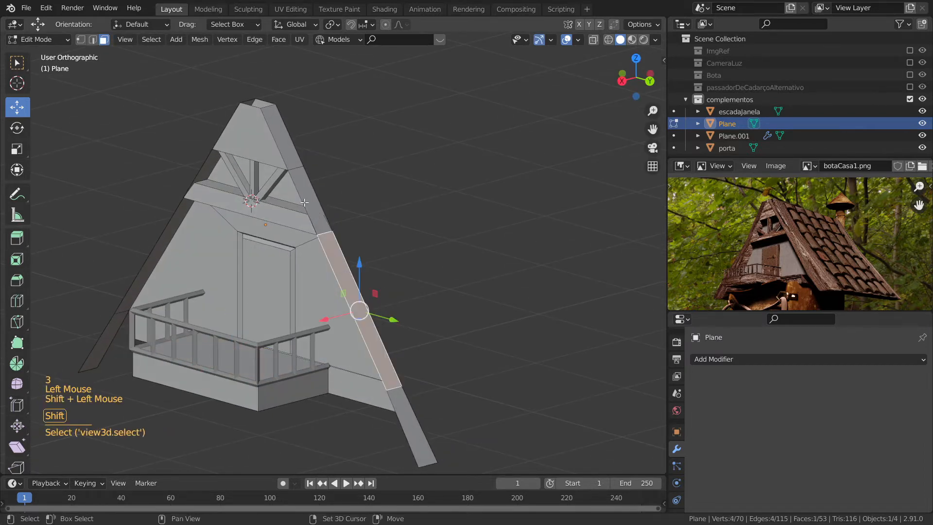
pyautogui.keyDown('shift'); pyautogui.click(285, 141); pyautogui.keyUp('shift')
pyautogui.keyDown('shift'); pyautogui.click(404, 422); pyautogui.keyUp('shift')
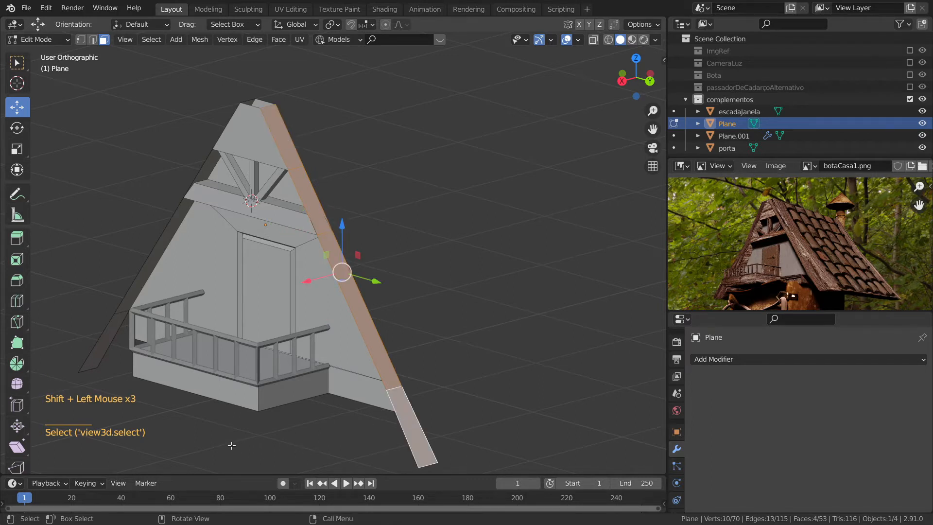
pyautogui.moveTo(232, 446); pyautogui.dragTo(321, 238, button='middle')
pyautogui.keyDown('shift'); pyautogui.click(255, 159); pyautogui.keyUp('shift')
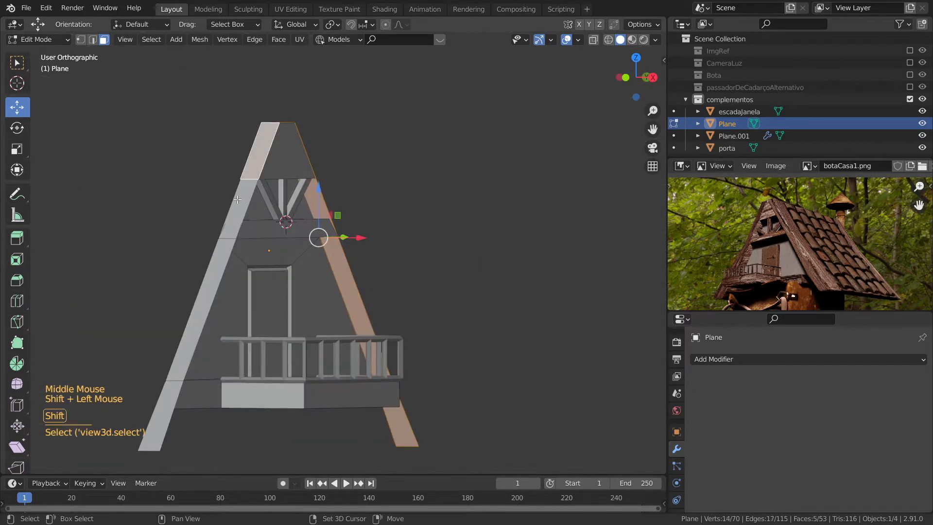
pyautogui.keyDown('shift'); pyautogui.click(235, 214); pyautogui.keyUp('shift')
pyautogui.keyDown('shift'); pyautogui.click(210, 278); pyautogui.keyUp('shift')
pyautogui.keyDown('shift'); pyautogui.click(154, 418); pyautogui.keyUp('shift')
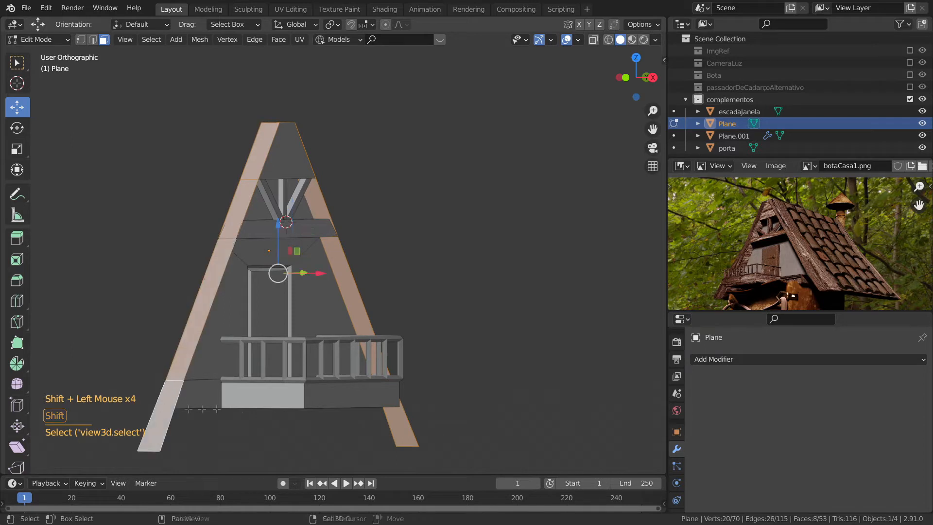
# Step: Extrude the selected slope faces in place and scale them outward by about 1.168 with the Z axis locked
pyautogui.press('KP_3')
pyautogui.keyDown('shift'); pyautogui.moveTo(320, 389); pyautogui.dragTo(391, 330, button='middle'); pyautogui.keyUp('shift')
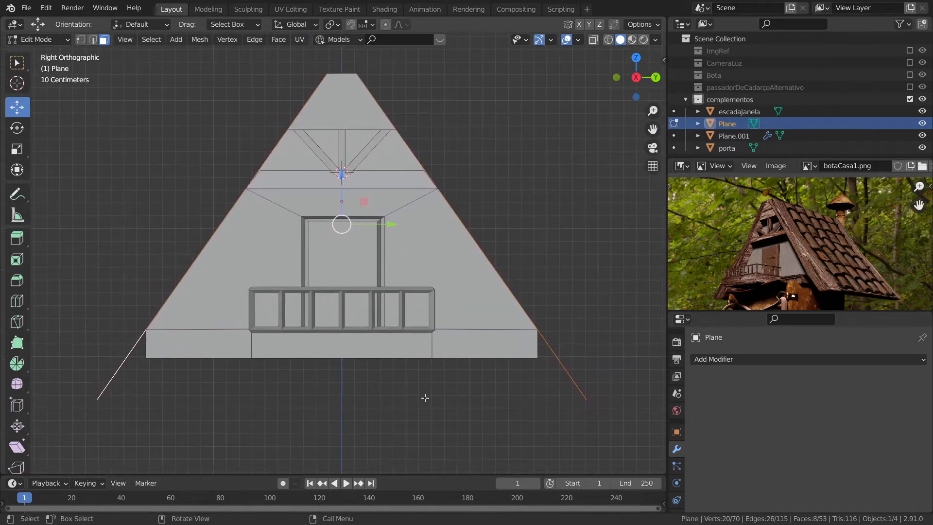
pyautogui.press('s')
pyautogui.press('Escape')
pyautogui.press('e')
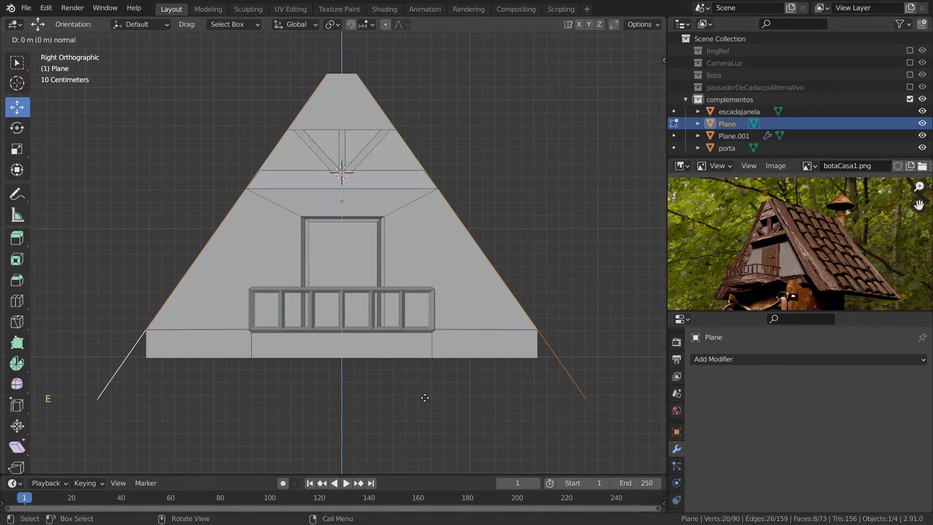
pyautogui.press('Escape')
pyautogui.press('s')
pyautogui.hotkey('shift', 'z')
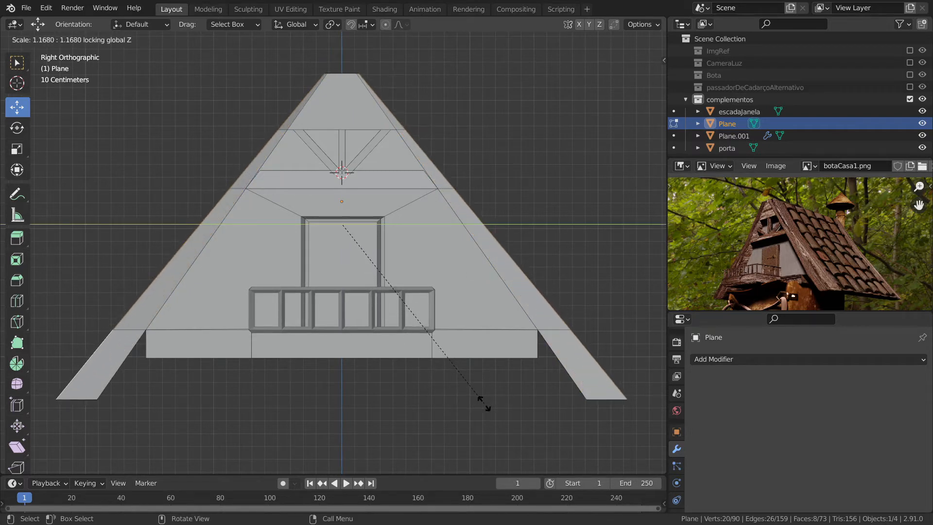
pyautogui.press('Escape')
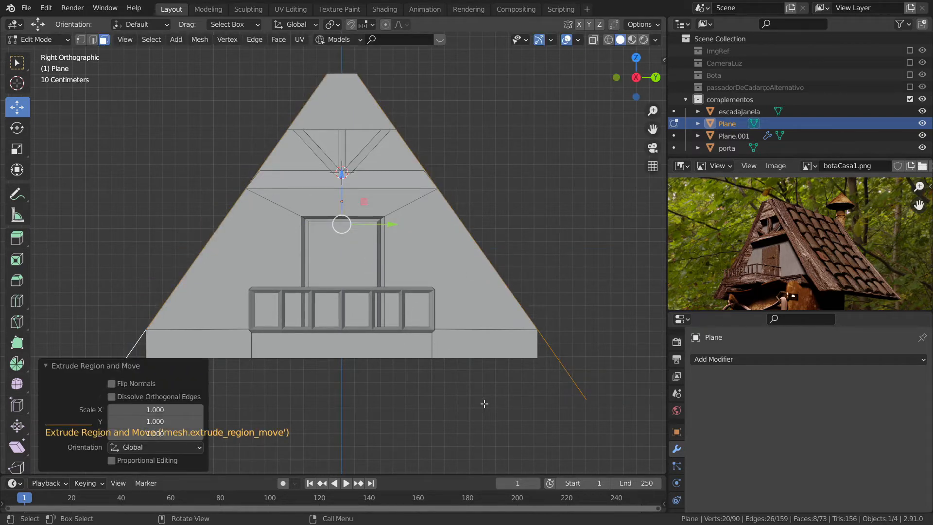
pyautogui.press('s')
pyautogui.hotkey('shift', 'z')
pyautogui.click(542, 400)
# Step: Move the two inner edges at the roof peak down along Z, and scale them by about 1.806
pyautogui.moveTo(541, 400); pyautogui.dragTo(353, 118, button='middle')
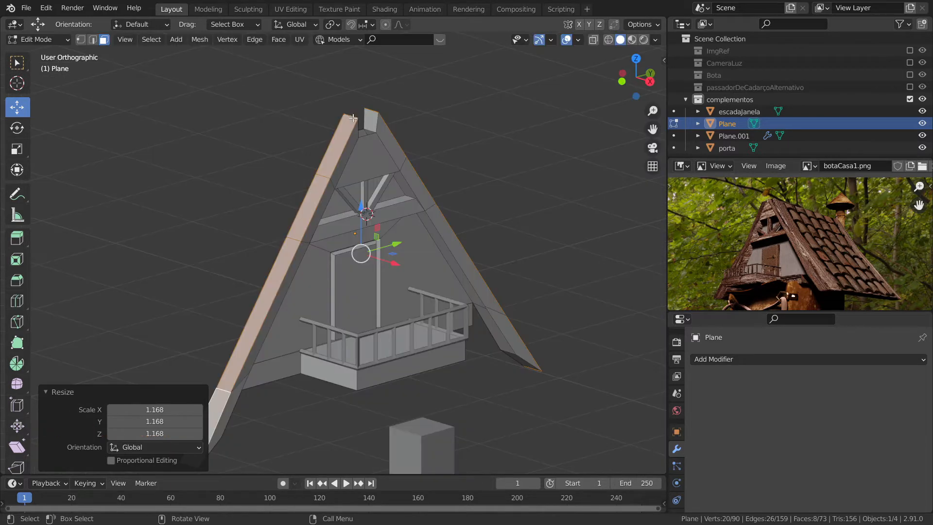
pyautogui.press('2')
pyautogui.click(352, 117)
pyautogui.keyDown('shift'); pyautogui.click(371, 110); pyautogui.keyUp('shift')
pyautogui.moveTo(468, 284); pyautogui.dragTo(438, 279, button='middle')
pyautogui.moveTo(360, 87); pyautogui.dragTo(361, 110)
pyautogui.press('s')
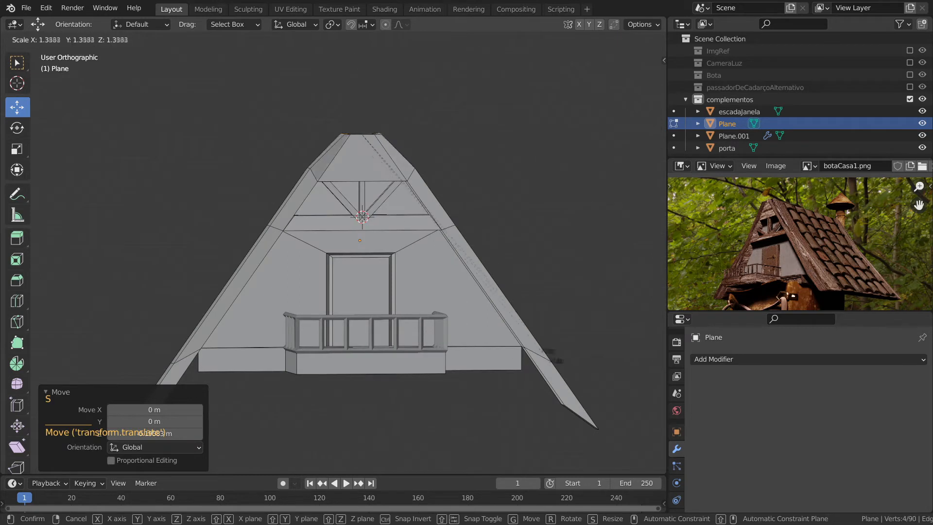
pyautogui.click(617, 432)
# Step: Narrow the two roof peak edges along X by scaling them to about 0.504
pyautogui.scroll(-2, 332, 369)
pyautogui.keyDown('shift'); pyautogui.moveTo(333, 370); pyautogui.dragTo(332, 312, button='middle'); pyautogui.keyUp('shift')
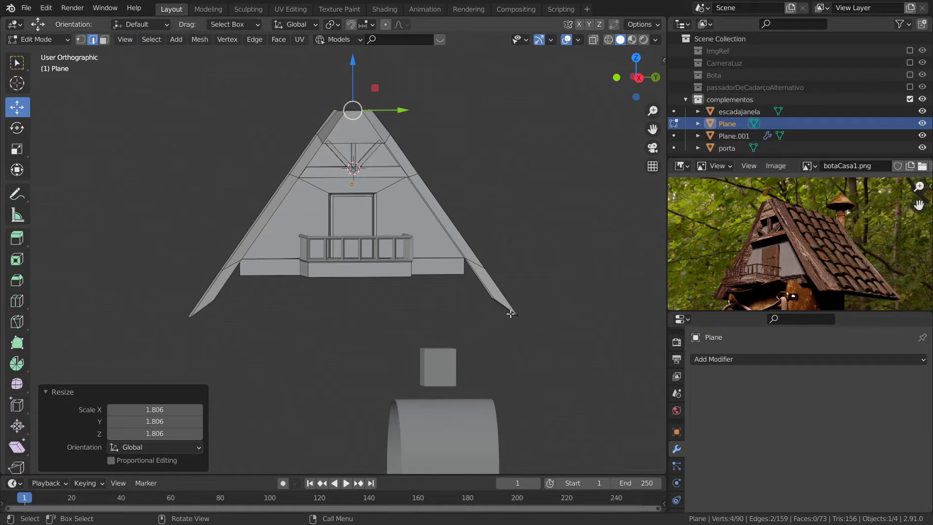
pyautogui.moveTo(502, 327); pyautogui.dragTo(378, 361, button='middle')
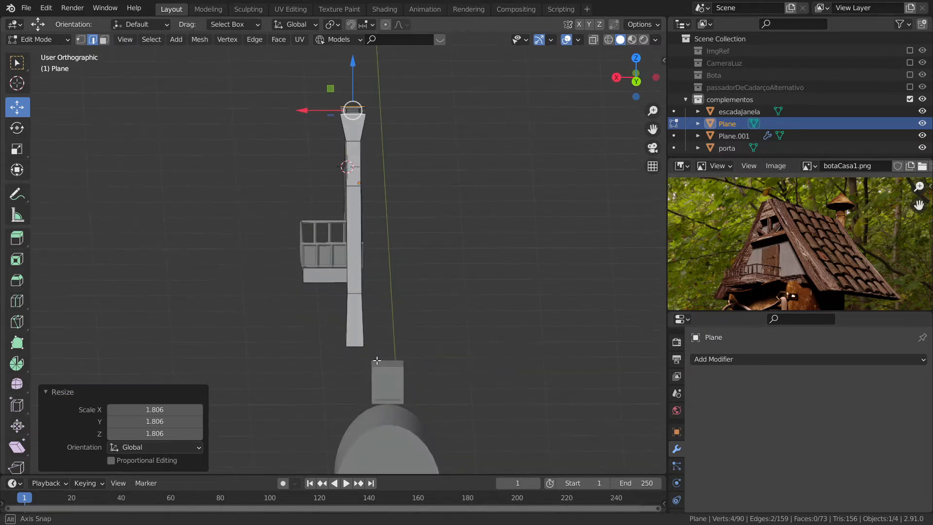
pyautogui.press('s')
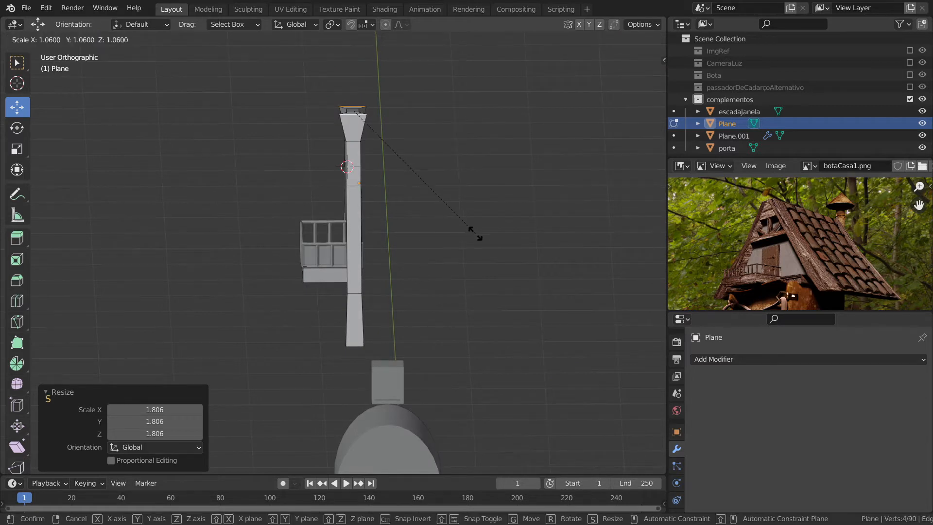
pyautogui.press('x')
pyautogui.click(402, 178)
# Step: In wireframe display, select back wall edges along one slope and the short vertical edge at its base
pyautogui.moveTo(422, 285); pyautogui.dragTo(483, 277, button='middle')
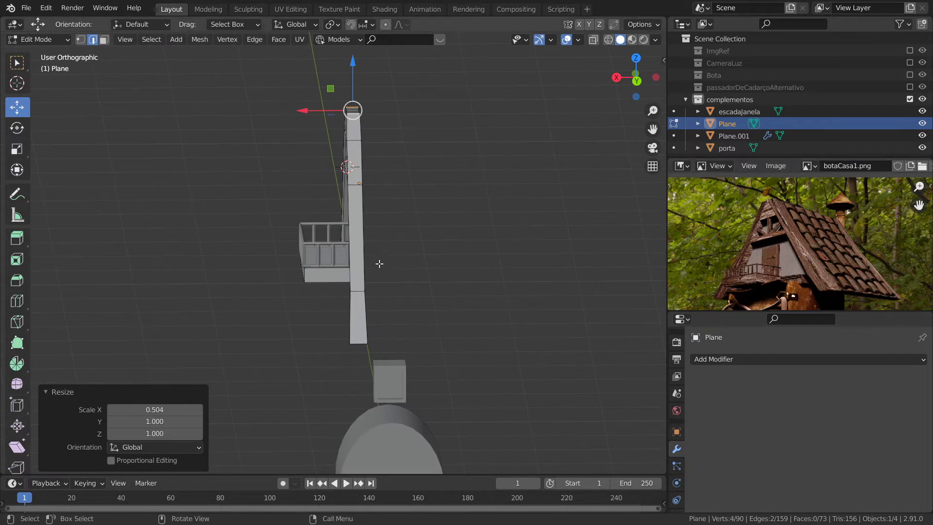
pyautogui.moveTo(366, 243); pyautogui.dragTo(375, 220, button='middle')
pyautogui.keyDown('alt'); pyautogui.click(377, 214); pyautogui.keyUp('alt')
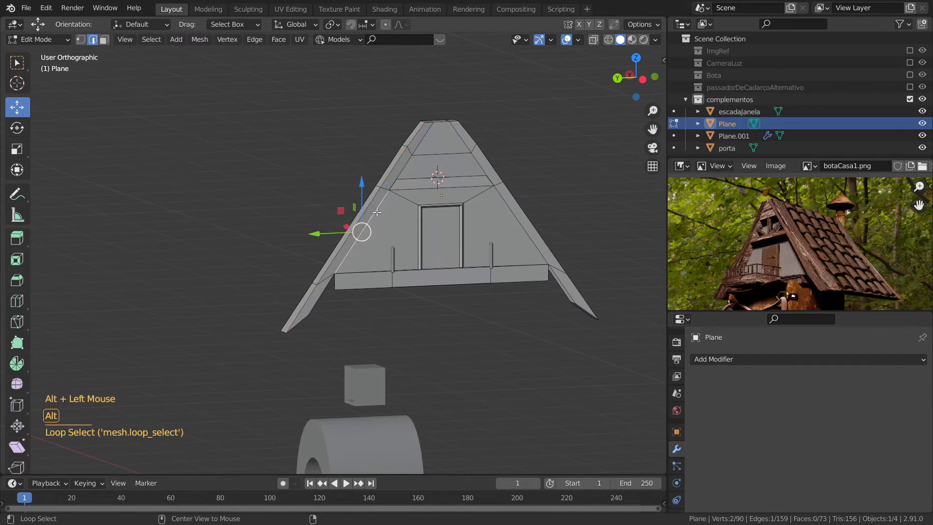
pyautogui.keyDown('alt'); pyautogui.keyDown('shift'); pyautogui.click(394, 180); pyautogui.keyUp('shift'); pyautogui.keyUp('alt')
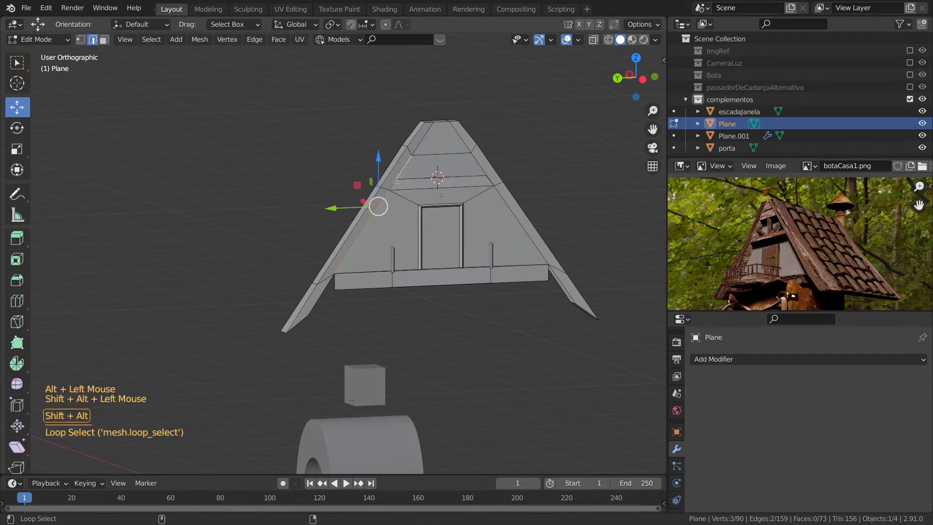
pyautogui.keyDown('alt'); pyautogui.keyDown('shift'); pyautogui.click(394, 188); pyautogui.keyUp('shift'); pyautogui.keyUp('alt')
pyautogui.keyDown('alt'); pyautogui.keyDown('shift'); pyautogui.click(411, 166); pyautogui.keyUp('shift'); pyautogui.keyUp('alt')
pyautogui.hotkey('shift', 'z')
pyautogui.scroll(2, 396, 244)
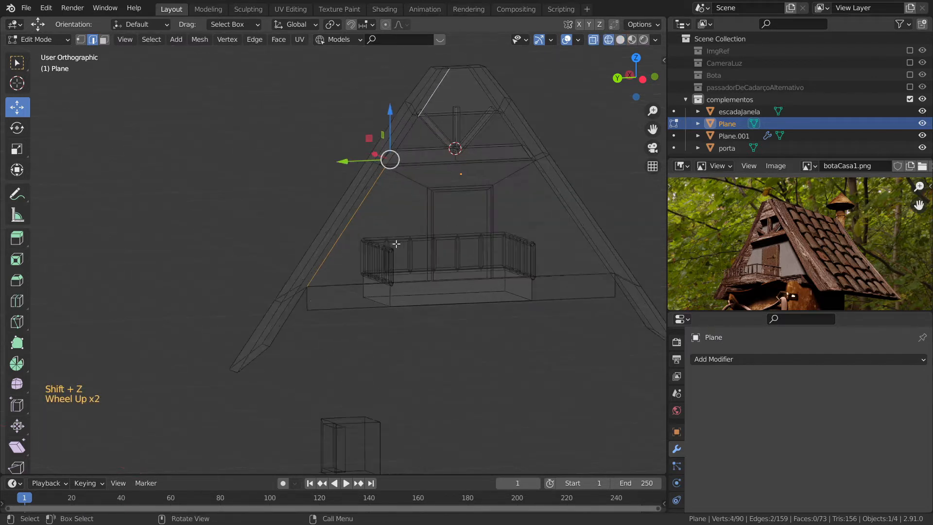
pyautogui.keyDown('shift'); pyautogui.click(308, 297); pyautogui.keyUp('shift')
pyautogui.middleClick(426, 302)
pyautogui.moveTo(426, 301); pyautogui.dragTo(380, 287, button='middle')
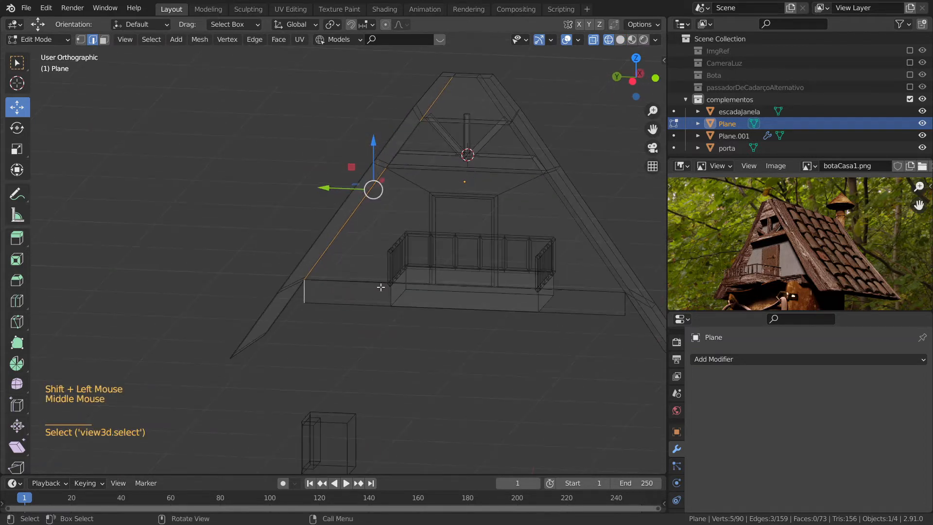
# Step: Extend the edge selection over the peak and down the other slope to complete the back wall outline
pyautogui.keyDown('shift'); pyautogui.click(408, 139); pyautogui.keyUp('shift')
pyautogui.moveTo(419, 195); pyautogui.dragTo(389, 209, button='middle')
pyautogui.hotkey('ctrl', 'z')
pyautogui.keyDown('shift'); pyautogui.click(394, 146); pyautogui.keyUp('shift')
pyautogui.moveTo(397, 148); pyautogui.dragTo(469, 153, button='middle')
pyautogui.keyDown('shift'); pyautogui.click(464, 72); pyautogui.keyUp('shift')
pyautogui.keyDown('shift'); pyautogui.click(488, 94); pyautogui.keyUp('shift')
pyautogui.keyDown('shift'); pyautogui.click(524, 145); pyautogui.keyUp('shift')
pyautogui.keyDown('shift'); pyautogui.click(554, 204); pyautogui.keyUp('shift')
pyautogui.hotkey('ctrl', 'z')
pyautogui.keyDown('shift'); pyautogui.click(564, 205); pyautogui.keyUp('shift')
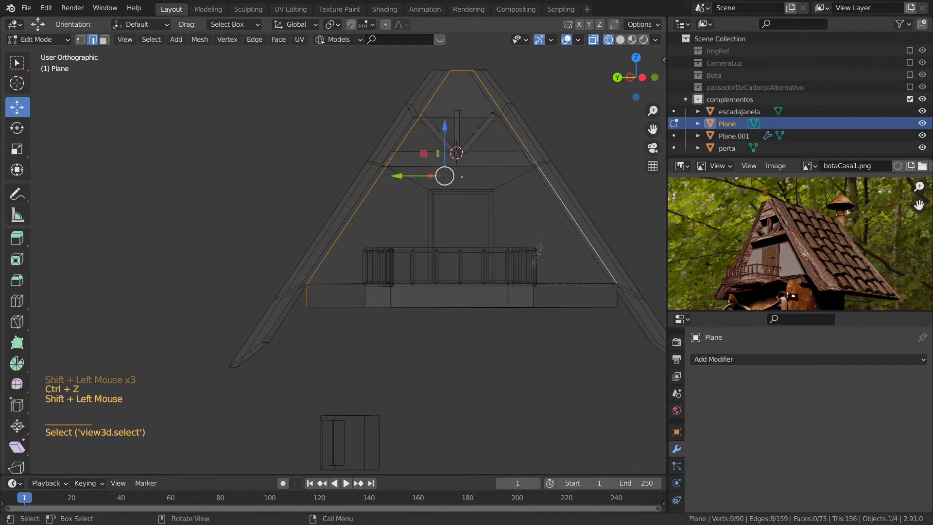
pyautogui.keyDown('shift'); pyautogui.click(616, 299); pyautogui.keyUp('shift')
# Step: Extrude the back wall outline about 1.164 m along negative X, away from the balcony
pyautogui.moveTo(549, 353); pyautogui.dragTo(410, 292, button='middle')
pyautogui.press('KP_1')
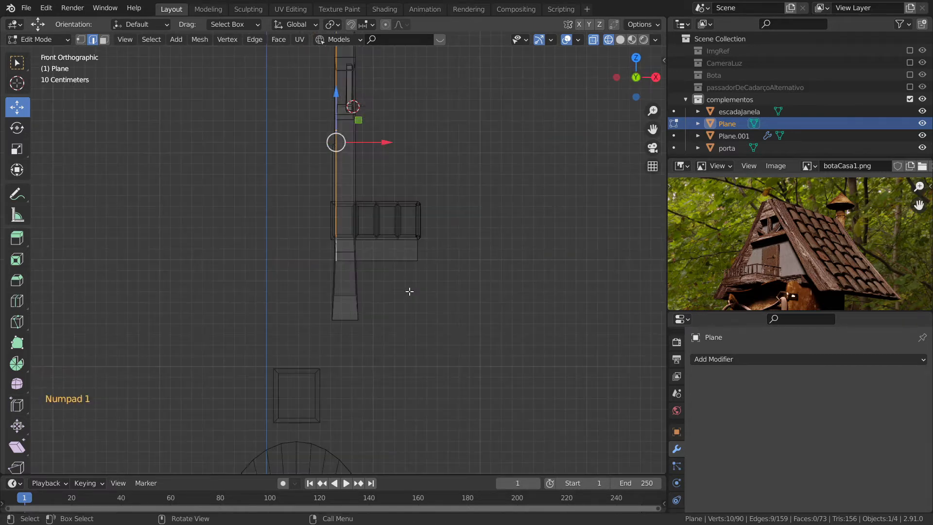
pyautogui.scroll(-3, 409, 291)
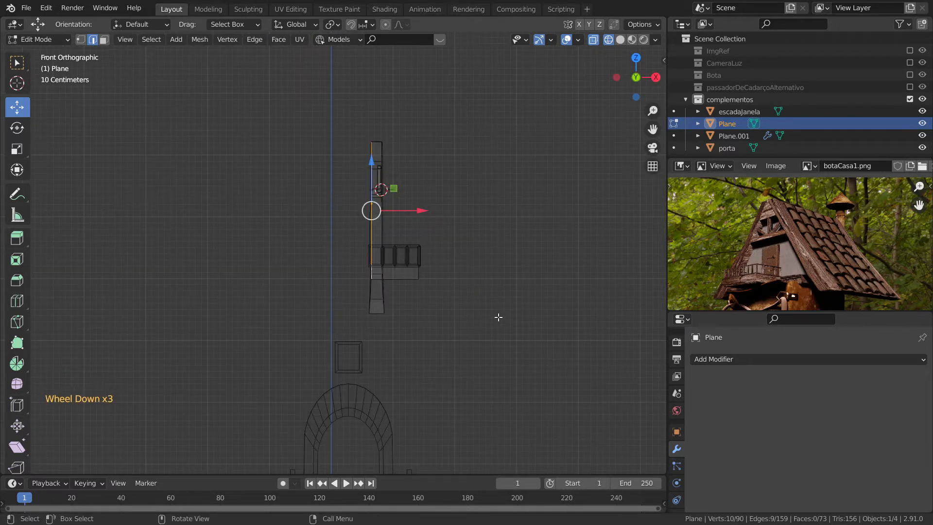
pyautogui.press('e')
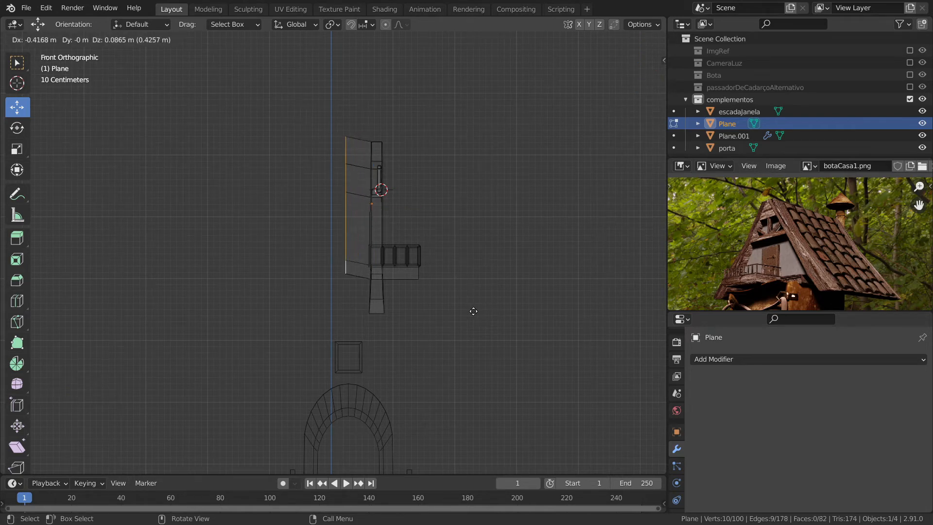
pyautogui.press('x')
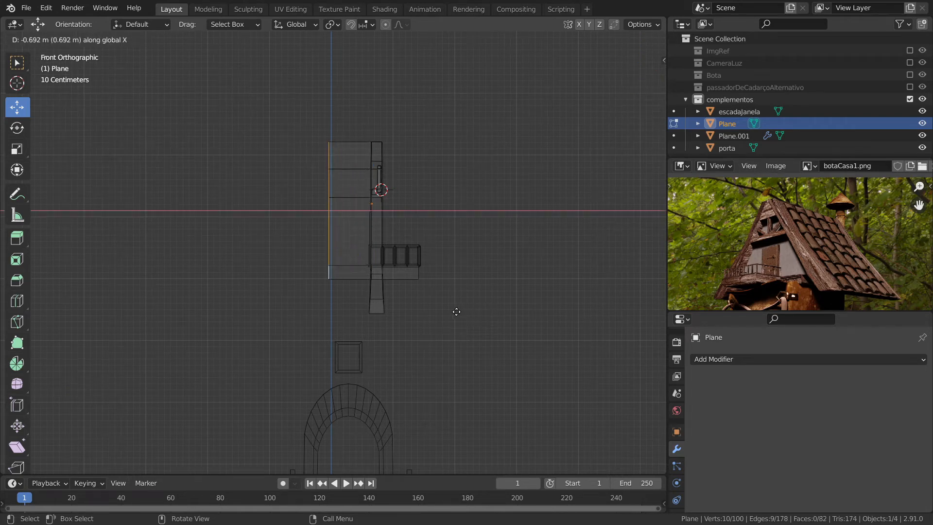
pyautogui.click(429, 315)
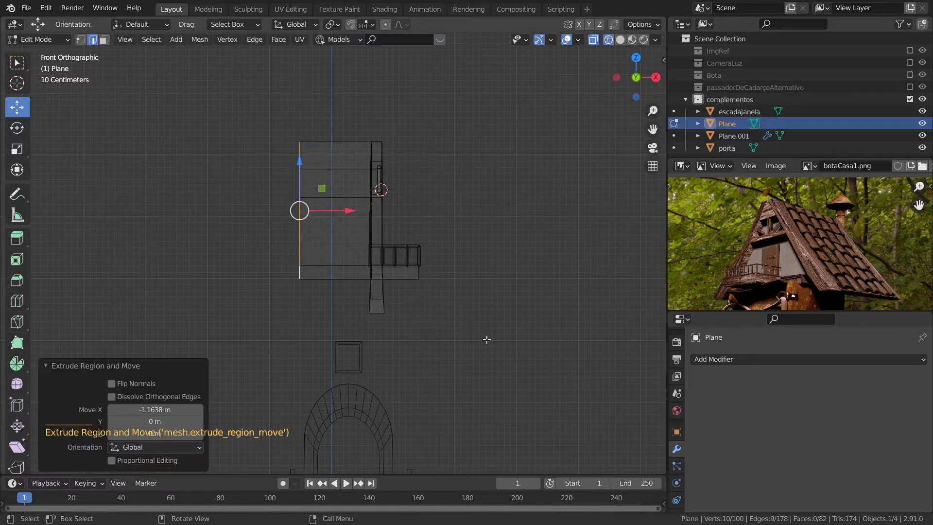
# Step: Snap the 3D cursor to the selected back outline of the extruded house body
pyautogui.moveTo(488, 344); pyautogui.dragTo(410, 350, button='middle')
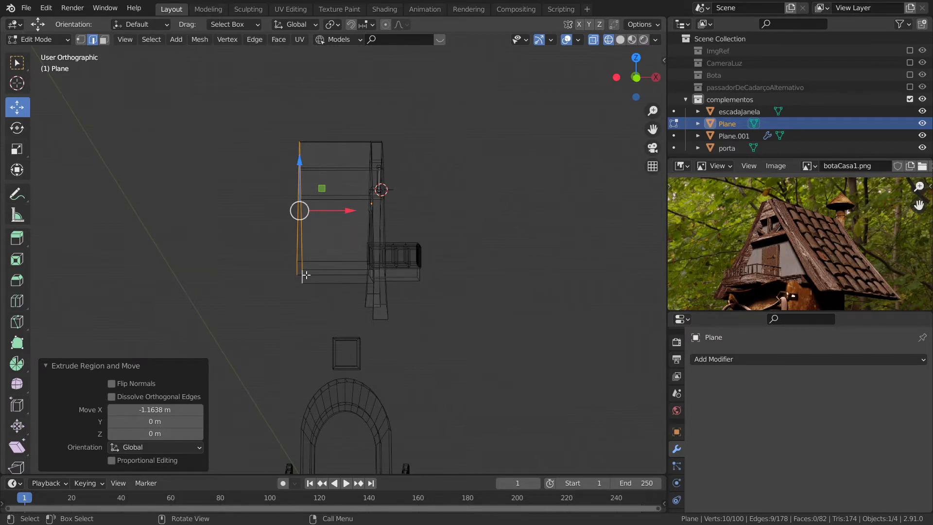
pyautogui.press('KP_1')
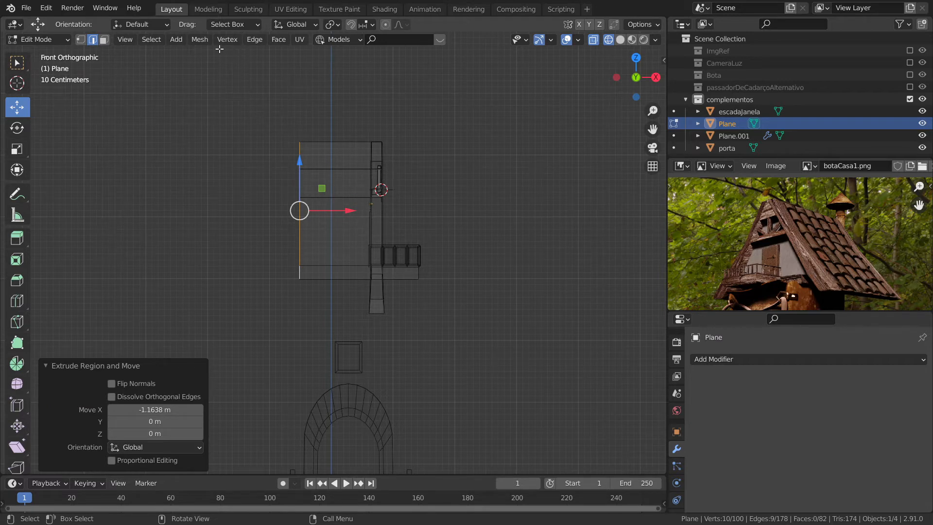
pyautogui.click(199, 40)
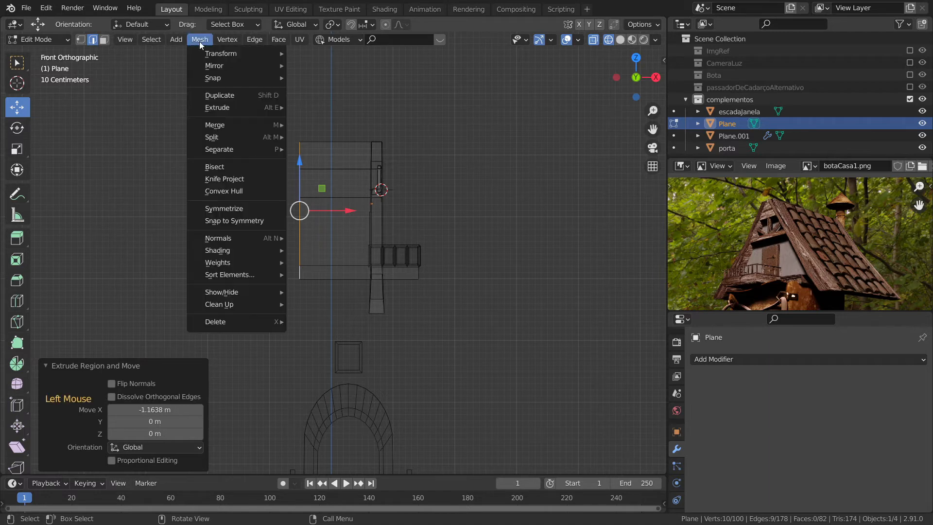
pyautogui.moveTo(209, 77)
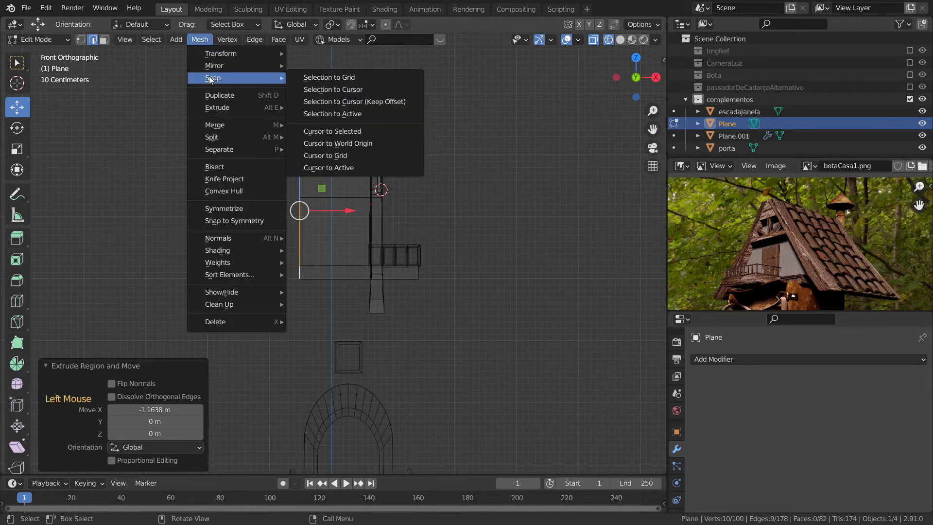
pyautogui.click(328, 130)
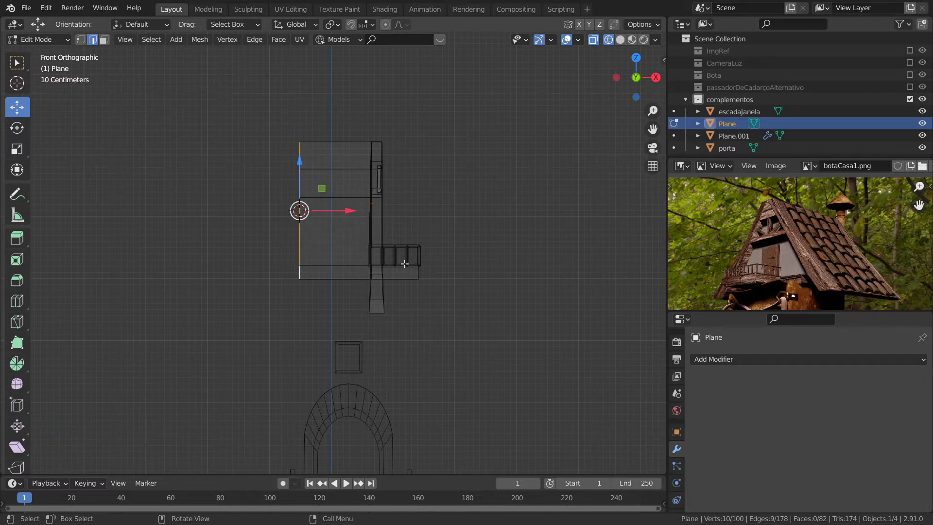
# Step: Leave mesh editing and set the house object's origin to the 3D cursor
pyautogui.press('Tab')
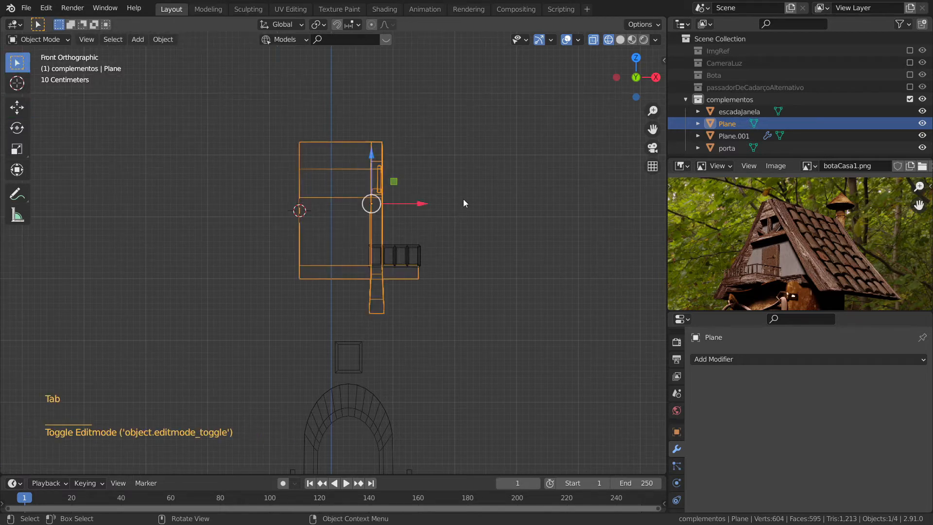
pyautogui.click(164, 39)
pyautogui.moveTo(184, 67)
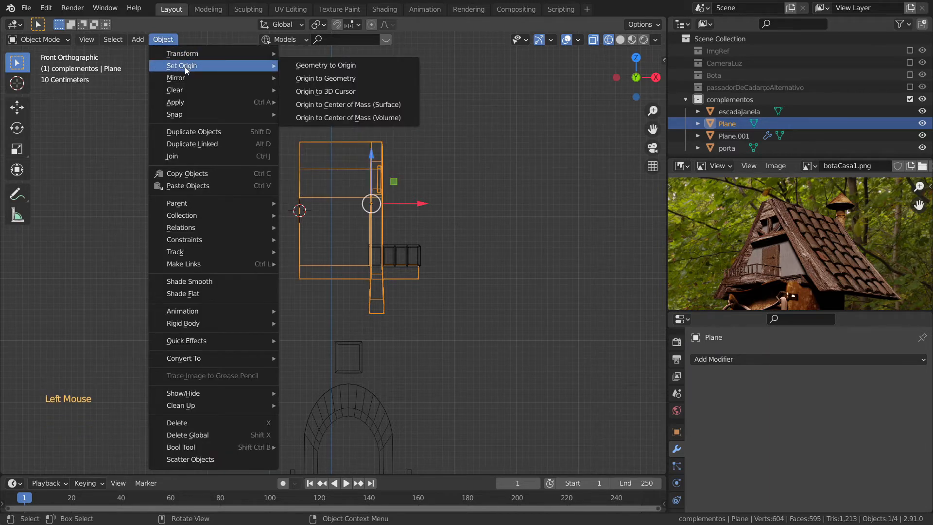
pyautogui.click(321, 93)
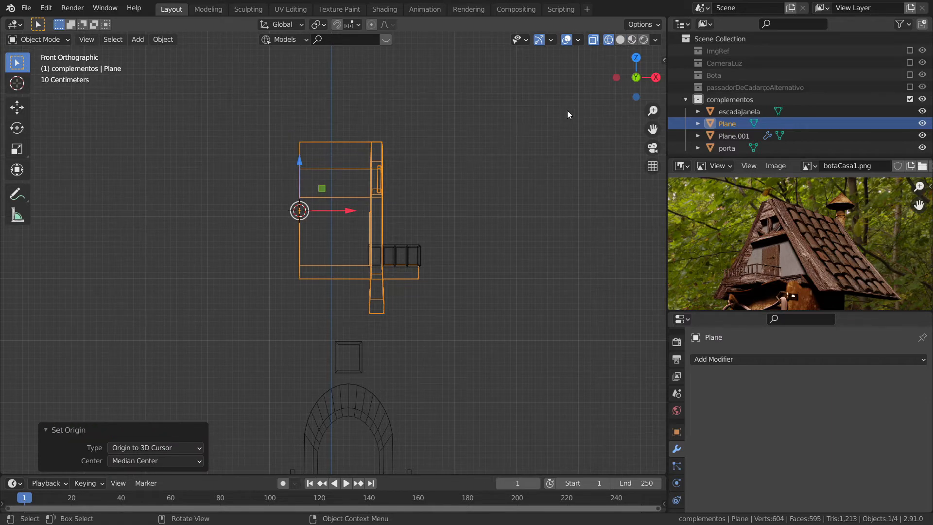
pyautogui.click(659, 25)
pyautogui.click(658, 24)
pyautogui.click(634, 61)
pyautogui.press('g')
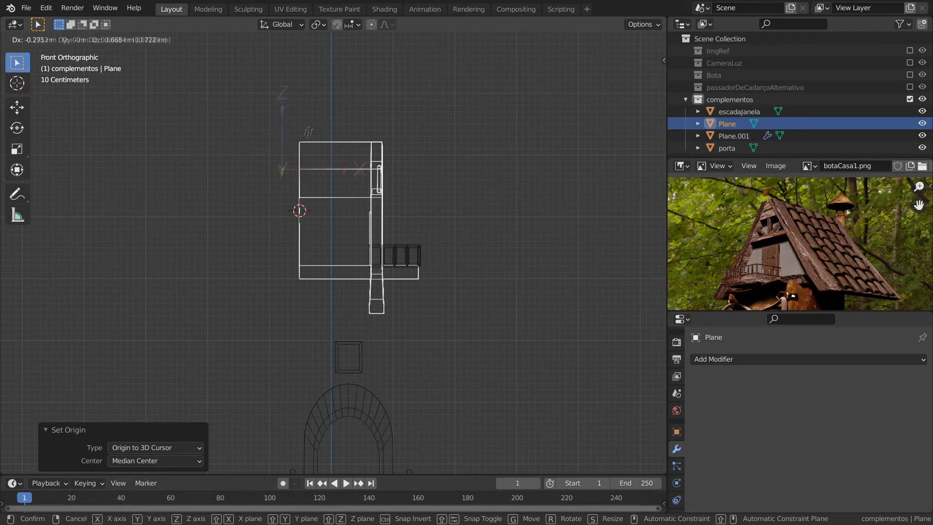
pyautogui.click(329, 174)
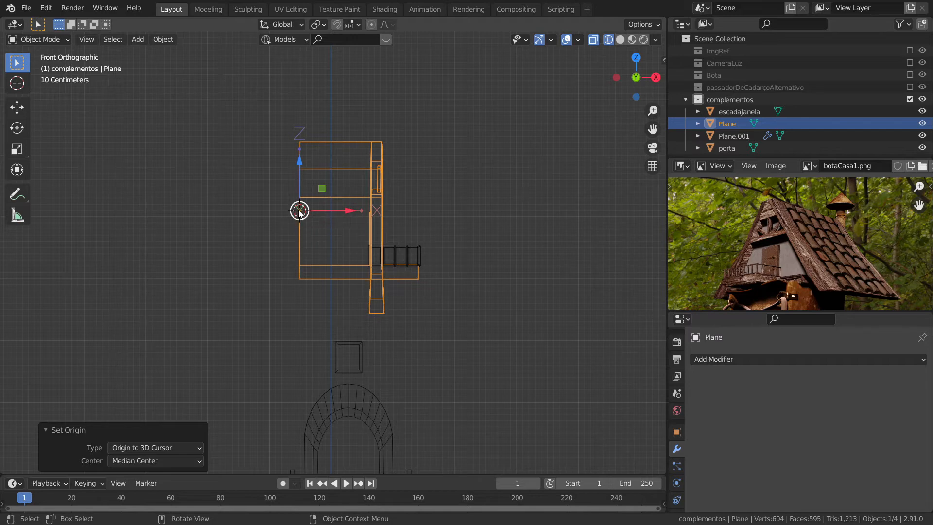
pyautogui.click(657, 27)
pyautogui.click(632, 61)
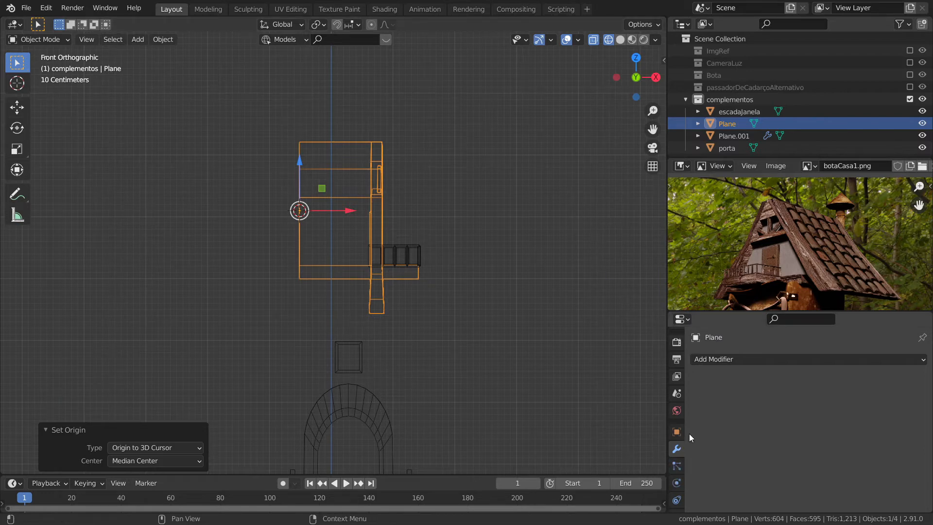
# Step: Add a Mirror modifier on the X axis to the house and return the viewport to solid display
pyautogui.click(728, 360)
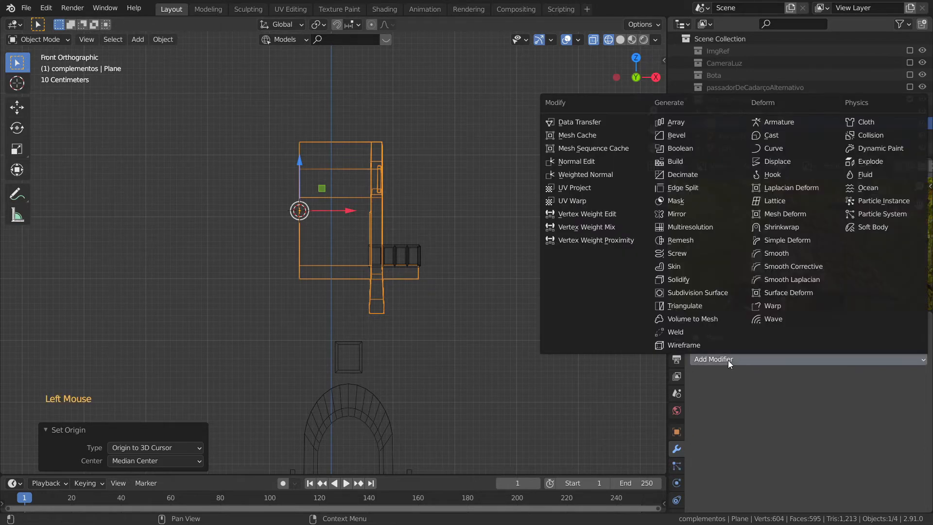
pyautogui.click(679, 215)
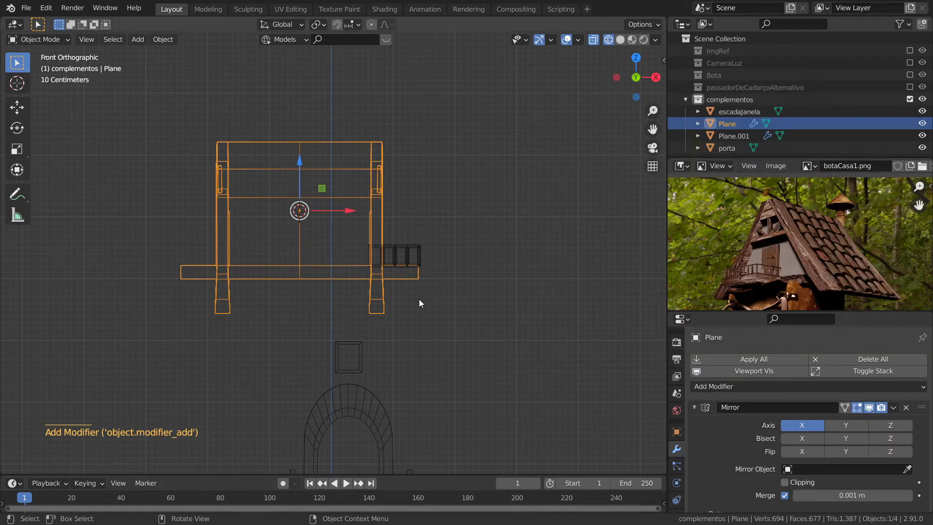
pyautogui.hotkey('shift', 'z')
pyautogui.hotkey('shift', 'z')
pyautogui.hotkey('shift', 'z')
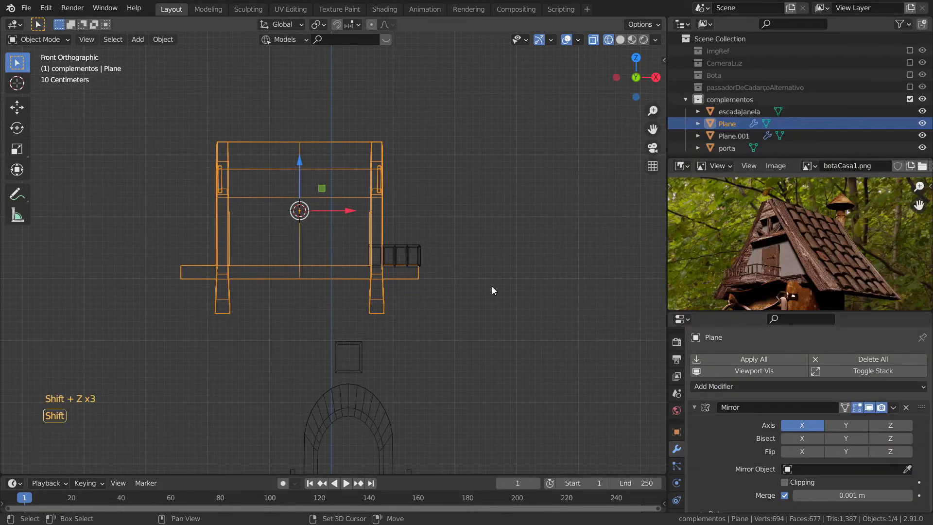
pyautogui.hotkey('shift', 'z')
# Step: Select the lower edges of both roof slopes in the house mesh and extrude them about 0.797 m down along Z
pyautogui.moveTo(421, 327)
pyautogui.mouseDown(button='middle')
pyautogui.moveTo(365, 339)
pyautogui.moveTo(590, 351)
pyautogui.moveTo(651, 329)
pyautogui.moveTo(637, 349)
pyautogui.moveTo(619, 350)
pyautogui.mouseUp(button='middle')
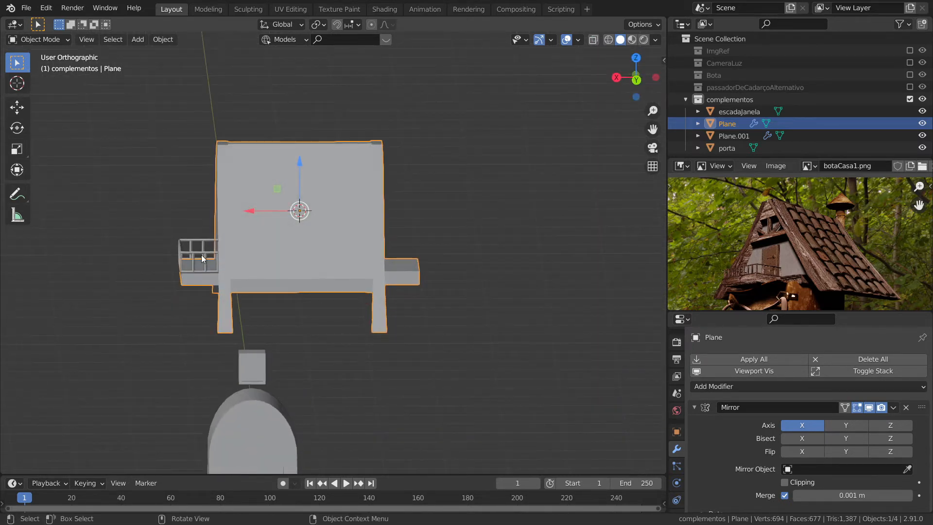
pyautogui.moveTo(291, 334); pyautogui.dragTo(346, 328, button='middle')
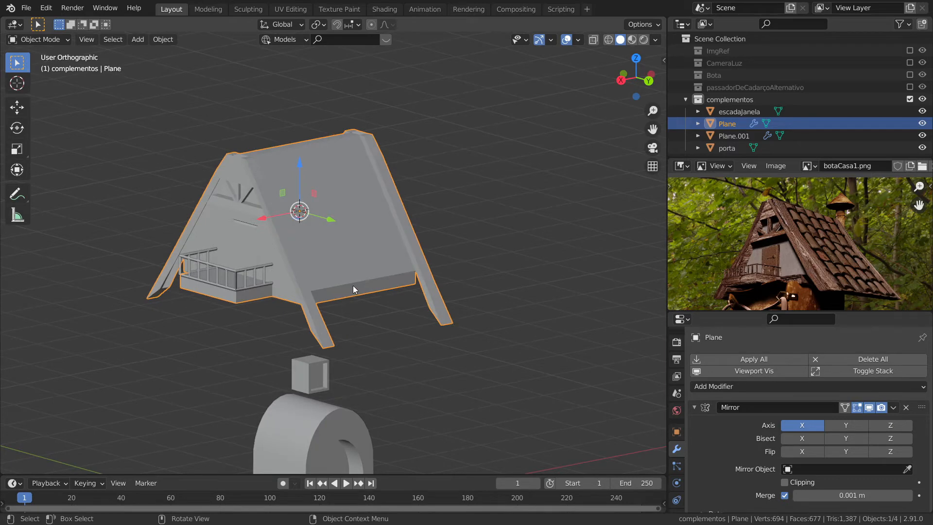
pyautogui.press('Tab')
pyautogui.keyDown('alt'); pyautogui.click(339, 286); pyautogui.keyUp('alt')
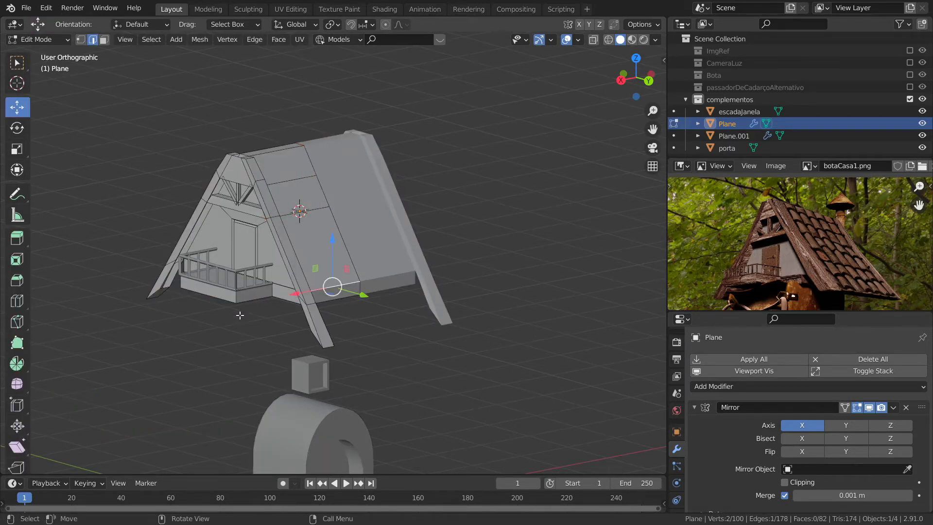
pyautogui.keyDown('alt'); pyautogui.moveTo(239, 315); pyautogui.dragTo(306, 320, button='middle'); pyautogui.keyUp('alt')
pyautogui.keyDown('shift'); pyautogui.moveTo(234, 327); pyautogui.dragTo(261, 328, button='middle'); pyautogui.keyUp('shift')
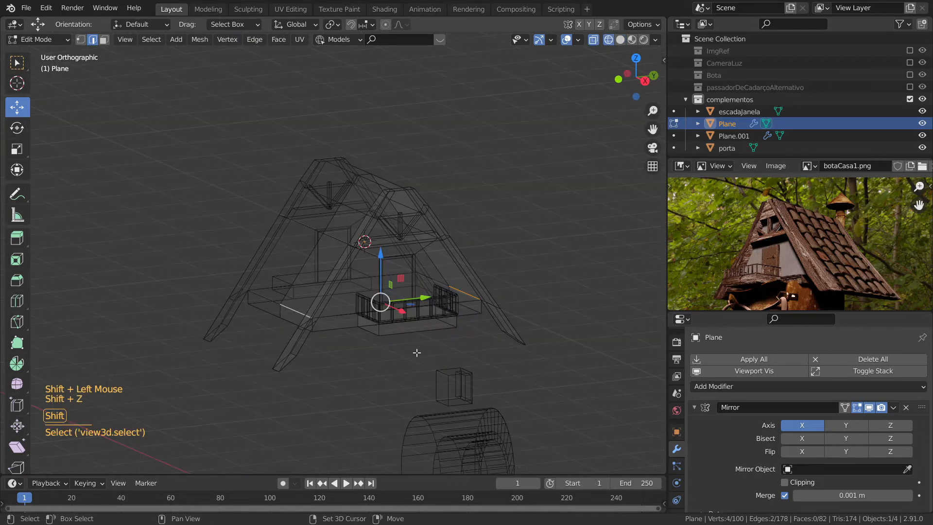
pyautogui.press('e')
pyautogui.press('z')
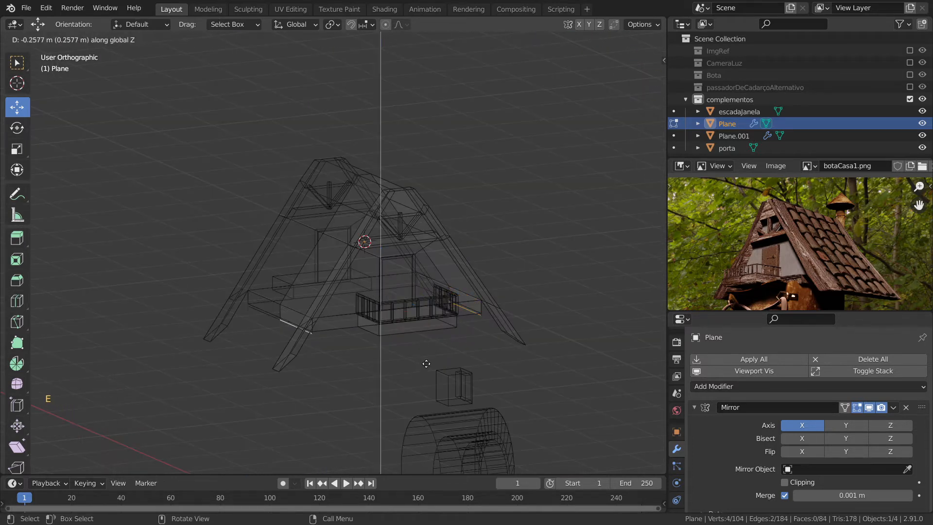
pyautogui.click(423, 395)
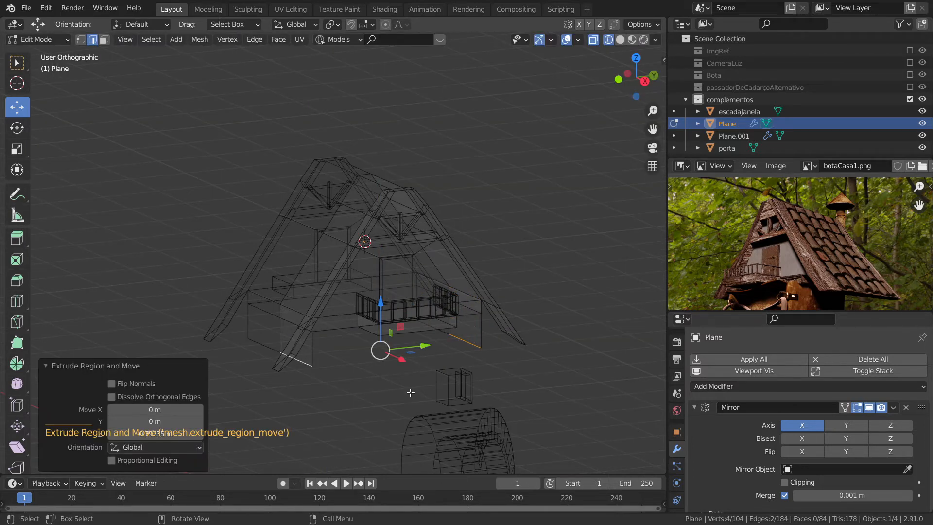
# Step: Scale the extruded roof edges to about 1.384 along Y to continue the slopes, and check them in solid display
pyautogui.press('s')
pyautogui.press('y')
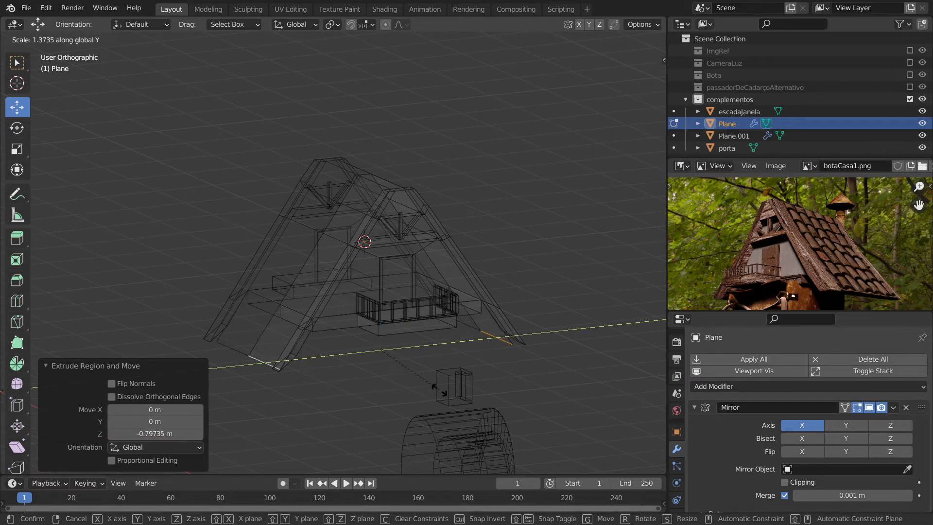
pyautogui.click(441, 389)
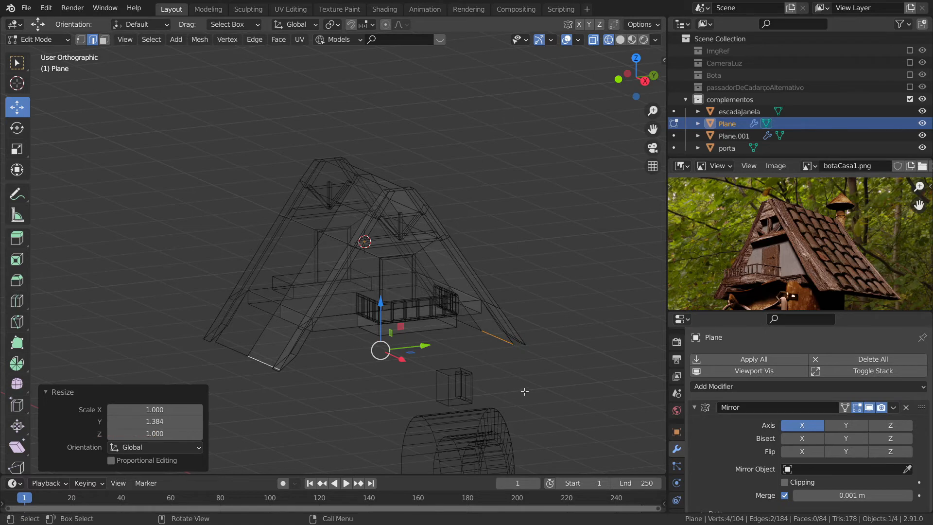
pyautogui.hotkey('shift', 'z')
pyautogui.moveTo(541, 392); pyautogui.dragTo(509, 389, button='middle')
pyautogui.scroll(3, 392, 263)
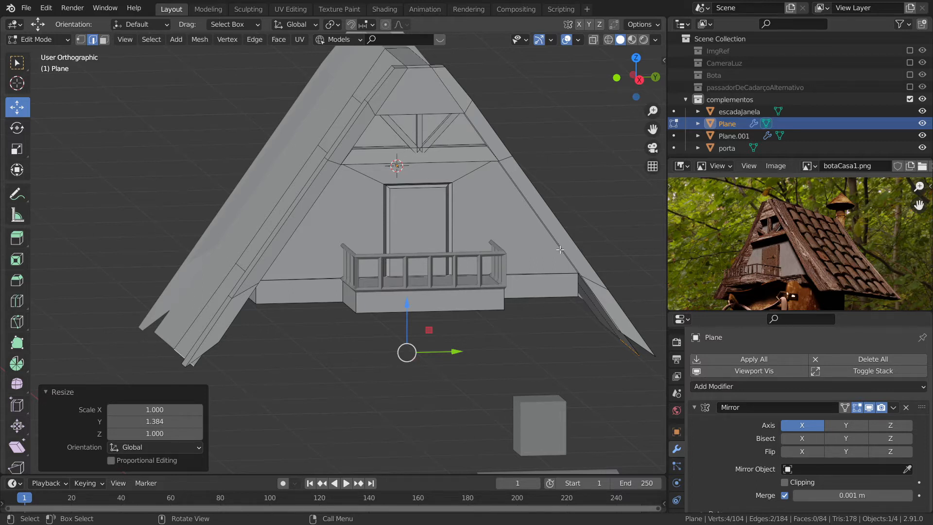
pyautogui.moveTo(575, 240); pyautogui.dragTo(437, 251, button='middle')
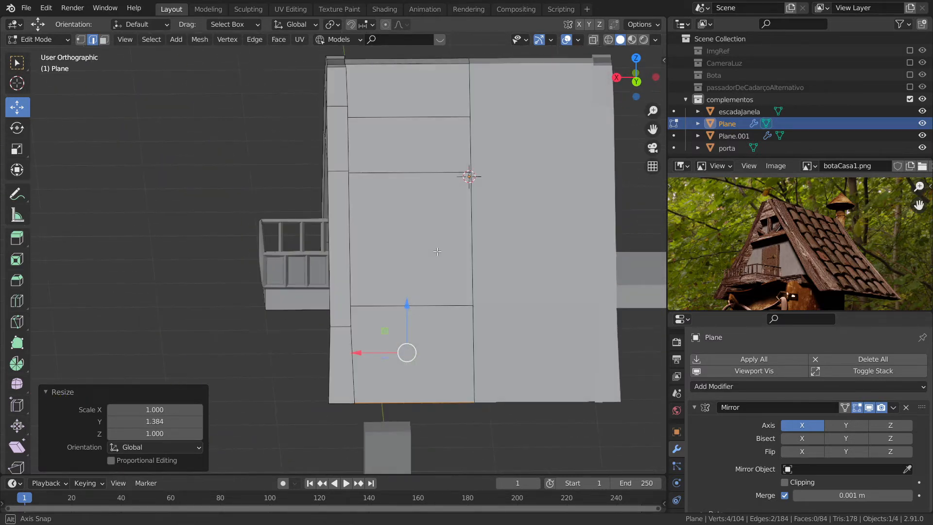
# Step: Leave mesh editing, select the balcony railing, and apply its Wireframe modifier
pyautogui.press('Tab')
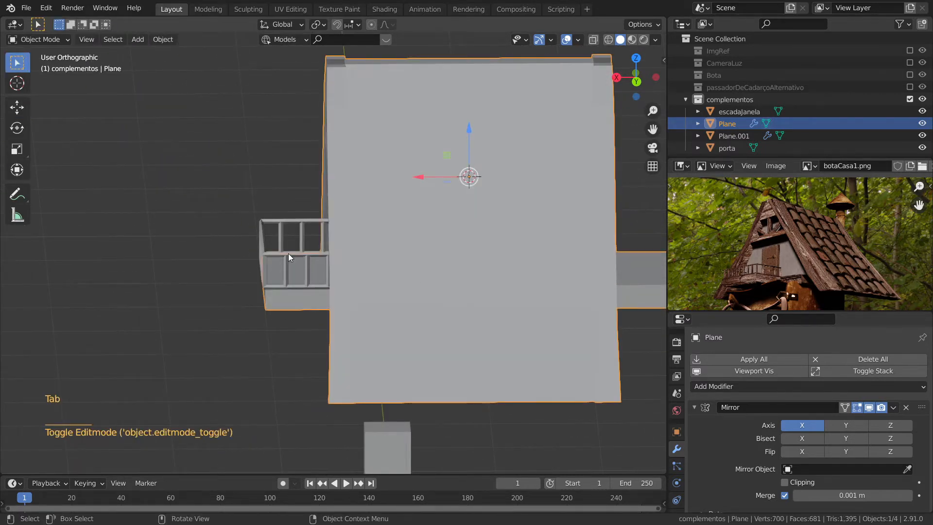
pyautogui.click(289, 257)
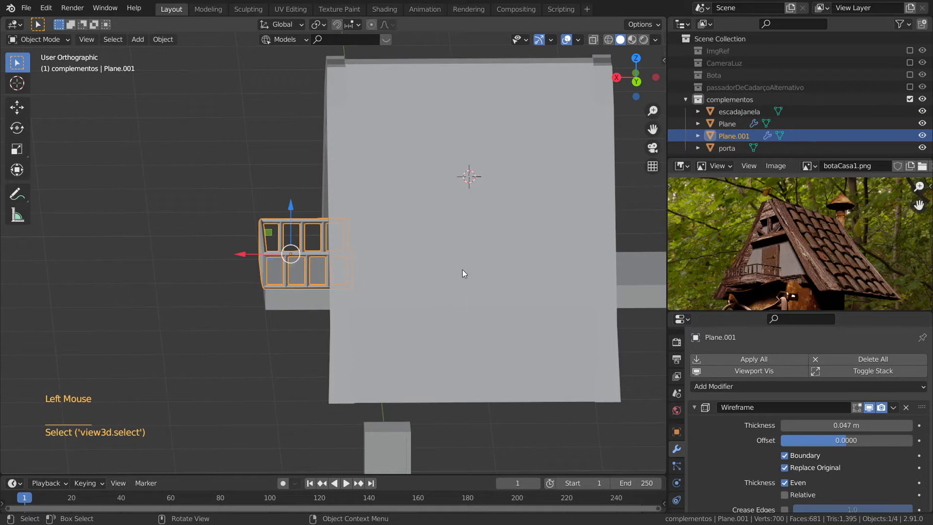
pyautogui.press('KP_3')
pyautogui.press('KP_1')
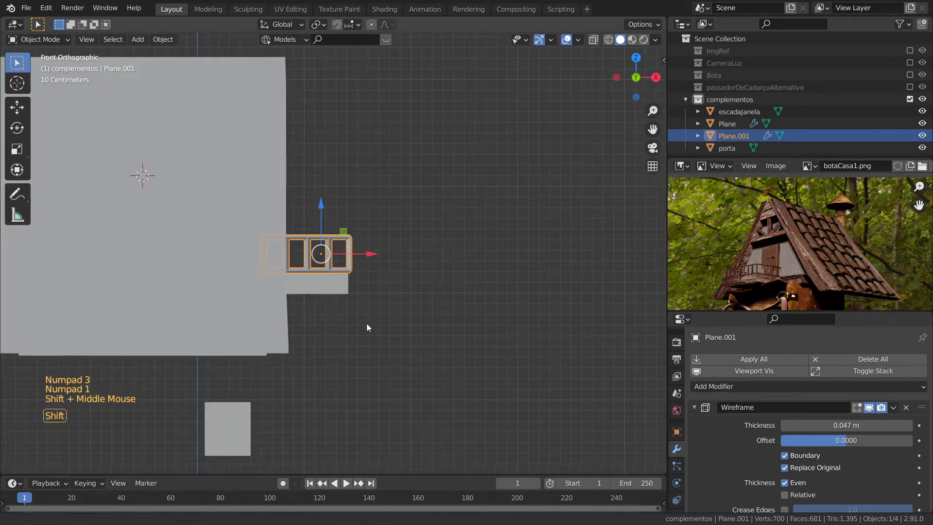
pyautogui.keyDown('shift'); pyautogui.moveTo(366, 323); pyautogui.dragTo(554, 331, button='middle'); pyautogui.keyUp('shift')
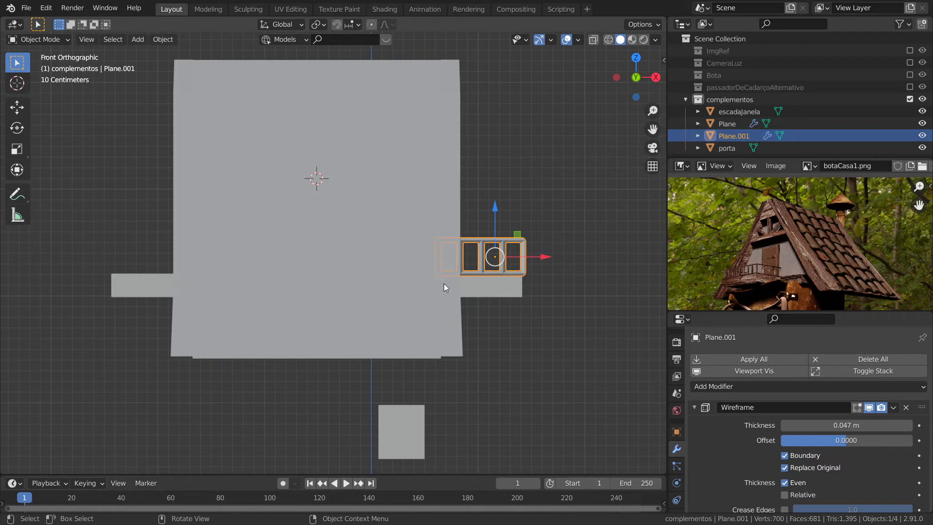
pyautogui.moveTo(725, 311); pyautogui.dragTo(718, 256)
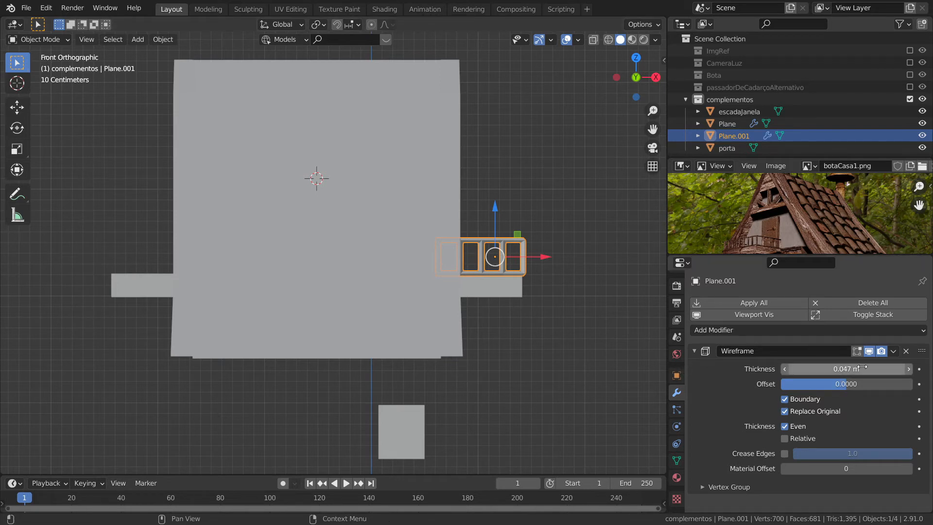
pyautogui.click(893, 351)
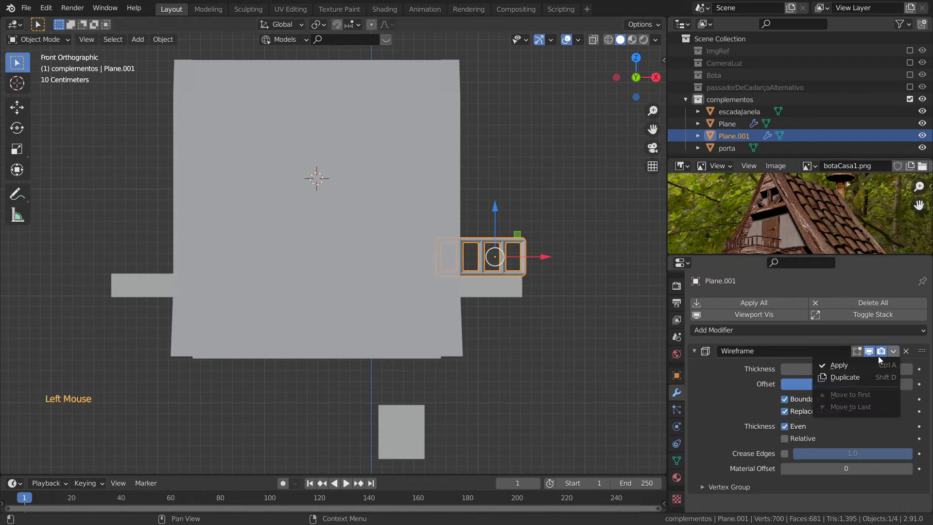
pyautogui.click(836, 366)
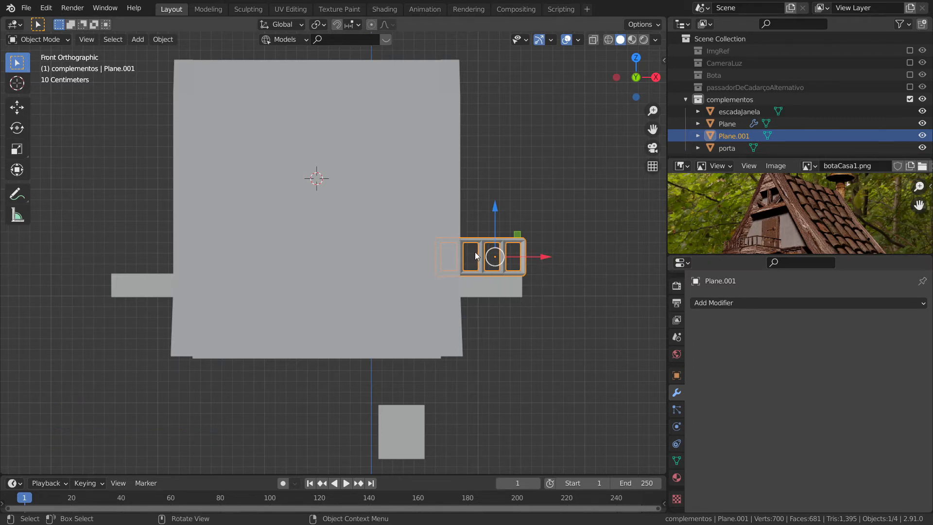
# Step: Join the balcony railing into the mirrored house object and open the combined mesh for editing, viewed from the facade
pyautogui.keyDown('shift'); pyautogui.click(483, 284); pyautogui.keyUp('shift')
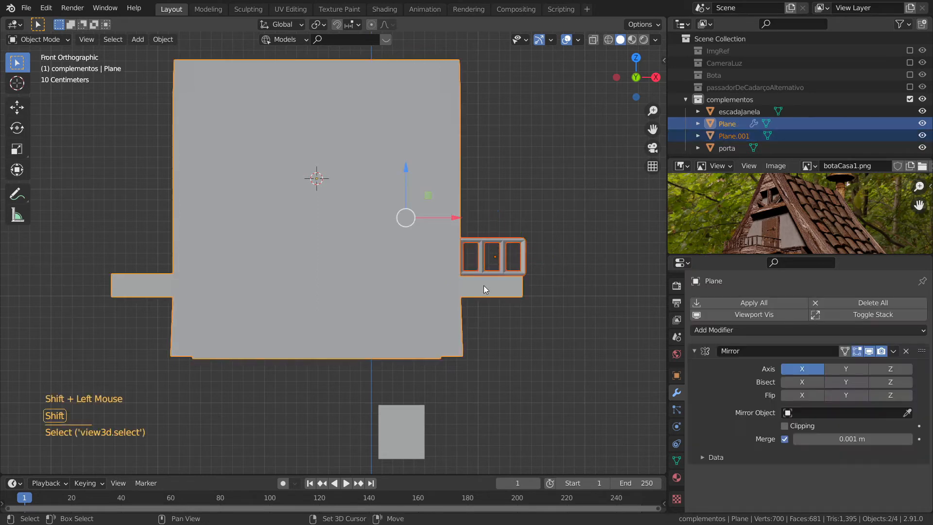
pyautogui.hotkey('ctrl', 'j')
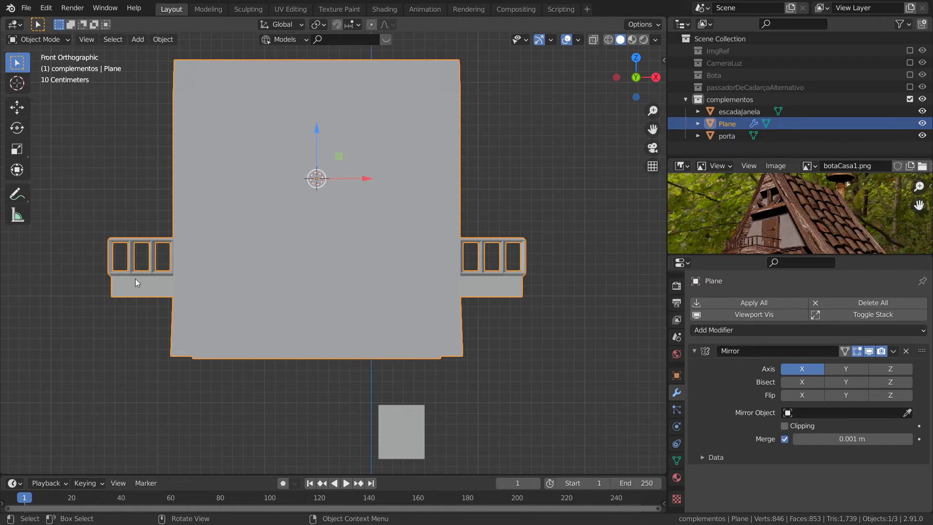
pyautogui.moveTo(135, 279); pyautogui.dragTo(663, 283, button='middle')
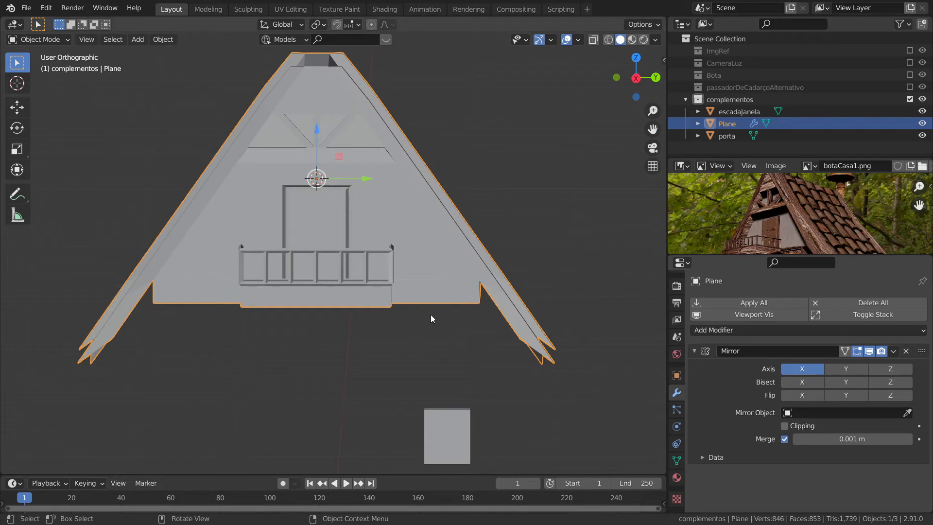
pyautogui.press('Tab')
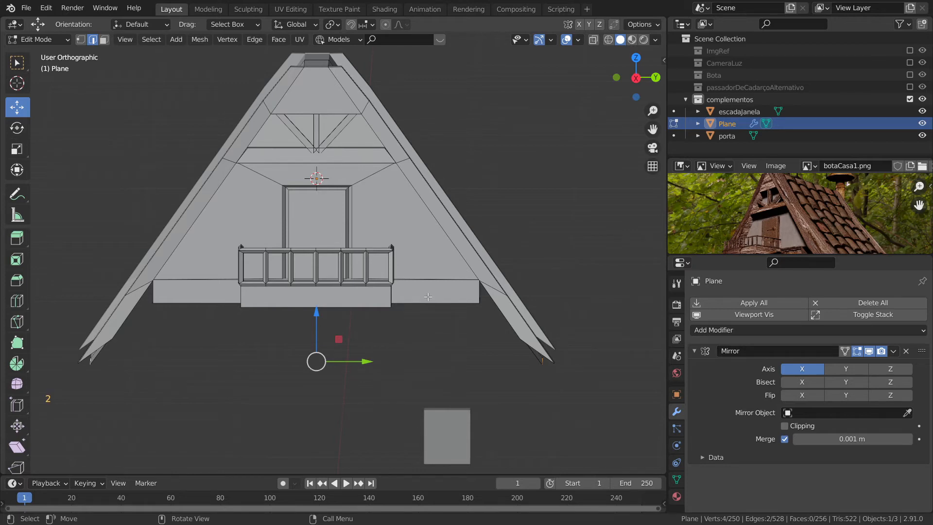
# Step: Select the lower edges of the facade's base strip and nudge them about 0.005 m down along Z, checking the reference image
pyautogui.moveTo(427, 296); pyautogui.dragTo(439, 306, button='middle')
pyautogui.hotkey('shift', 'z')
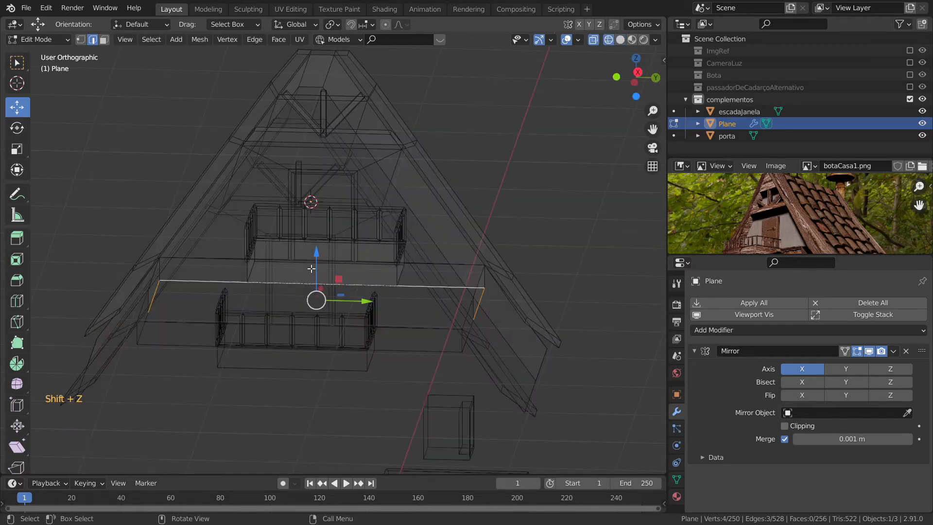
pyautogui.moveTo(798, 251); pyautogui.dragTo(797, 210, button='middle')
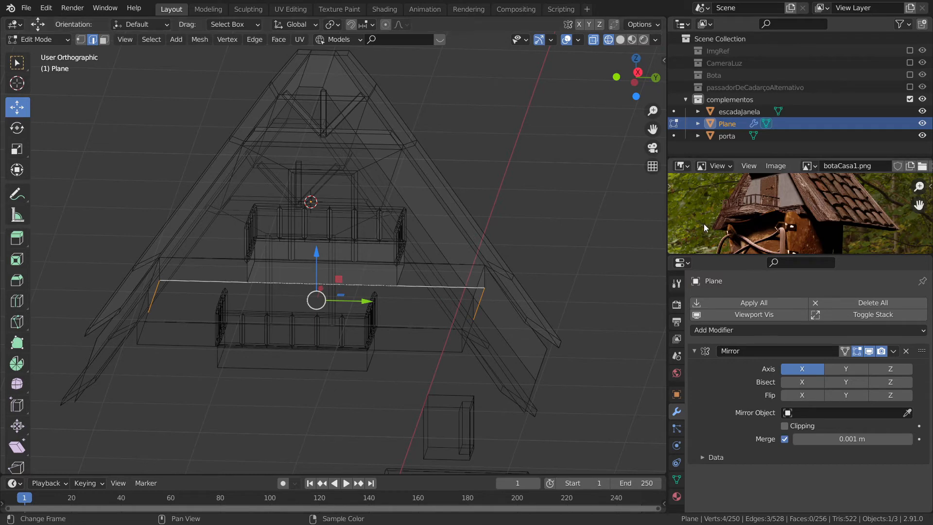
pyautogui.moveTo(473, 237); pyautogui.dragTo(416, 281, button='middle')
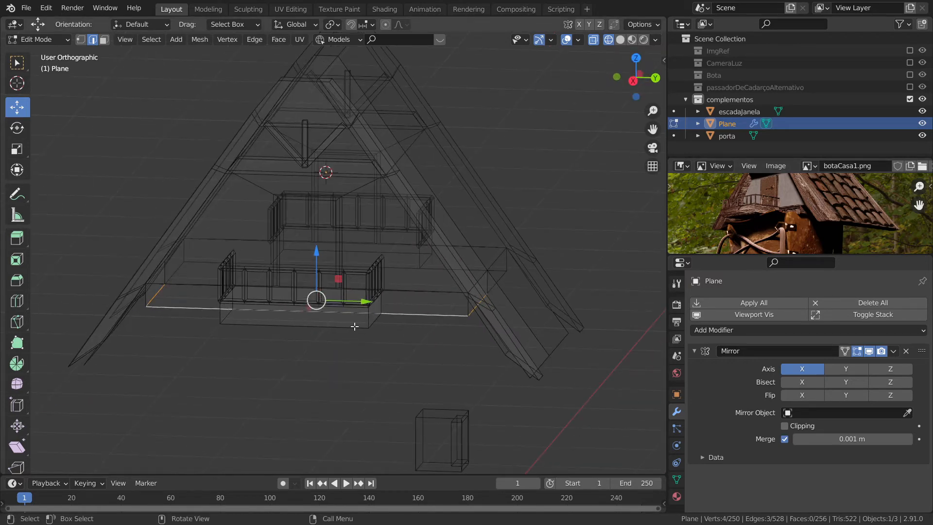
pyautogui.click(317, 252)
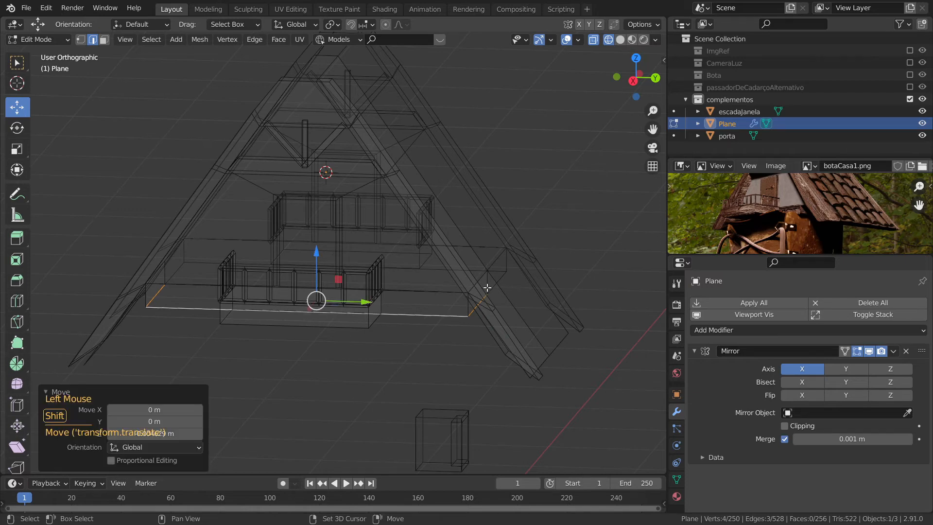
pyautogui.hotkey('shift', 'z')
pyautogui.moveTo(418, 325); pyautogui.dragTo(432, 323, button='middle')
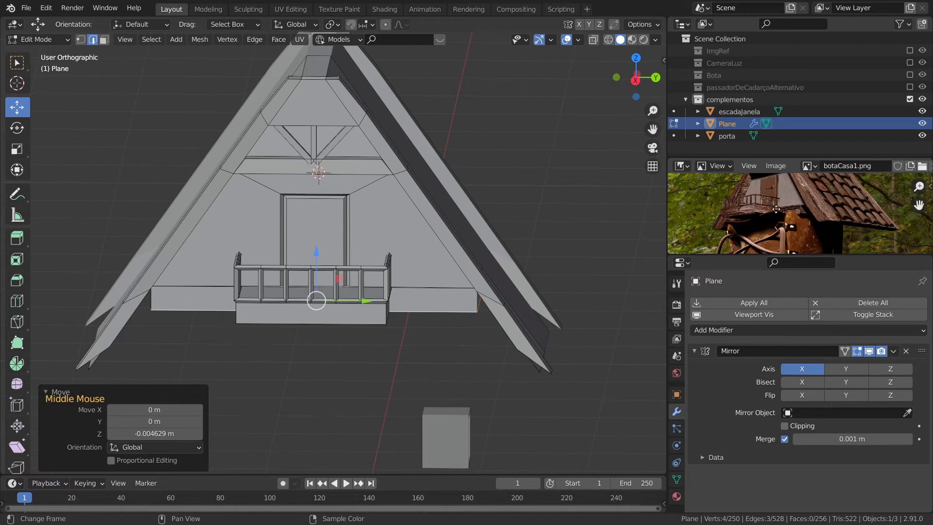
pyautogui.moveTo(775, 209); pyautogui.dragTo(761, 253, button='middle')
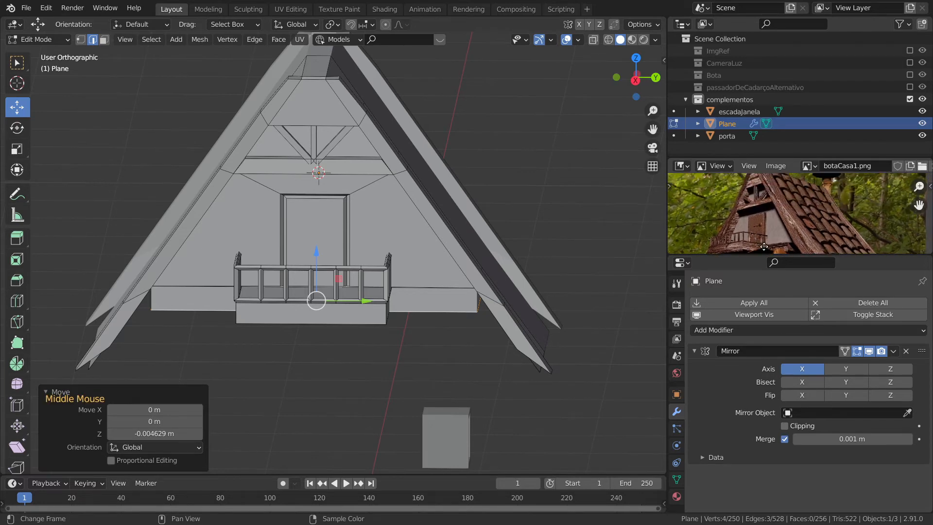
pyautogui.moveTo(759, 164); pyautogui.dragTo(799, 214, button='middle')
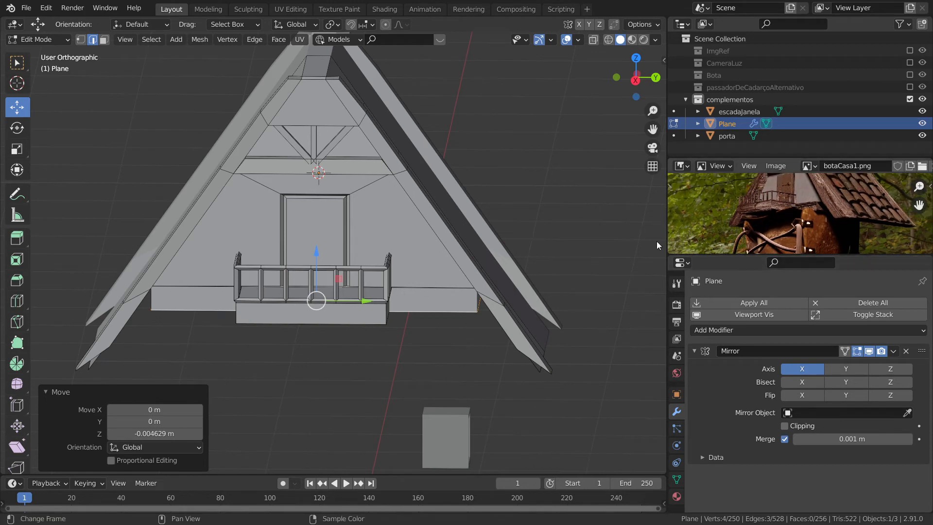
# Step: Place the 3D cursor beside the door's frame, add an ico sphere with 2 subdivisions and 1 m radius, and scale it to about 0.047
pyautogui.rightClick(337, 241)
pyautogui.keyDown('shift'); pyautogui.rightClick(338, 242); pyautogui.keyUp('shift')
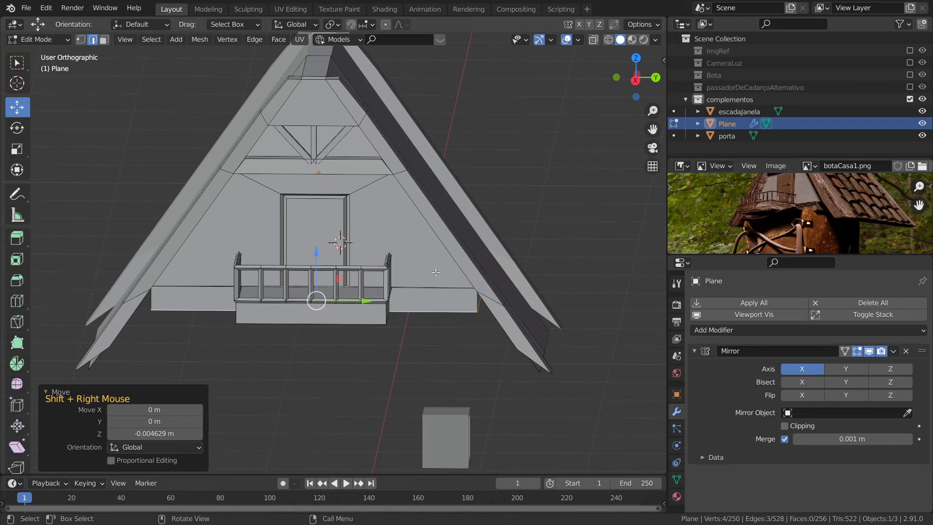
pyautogui.hotkey('shift', 'a')
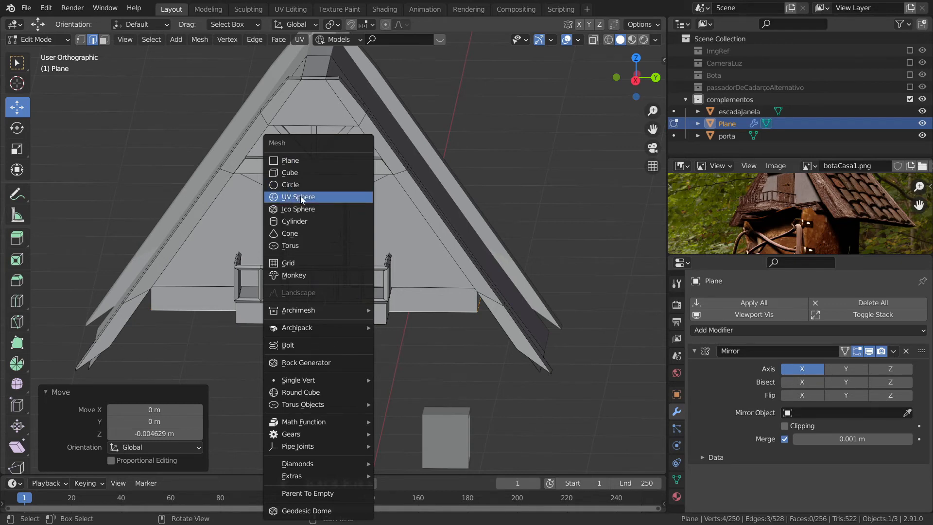
pyautogui.click(293, 210)
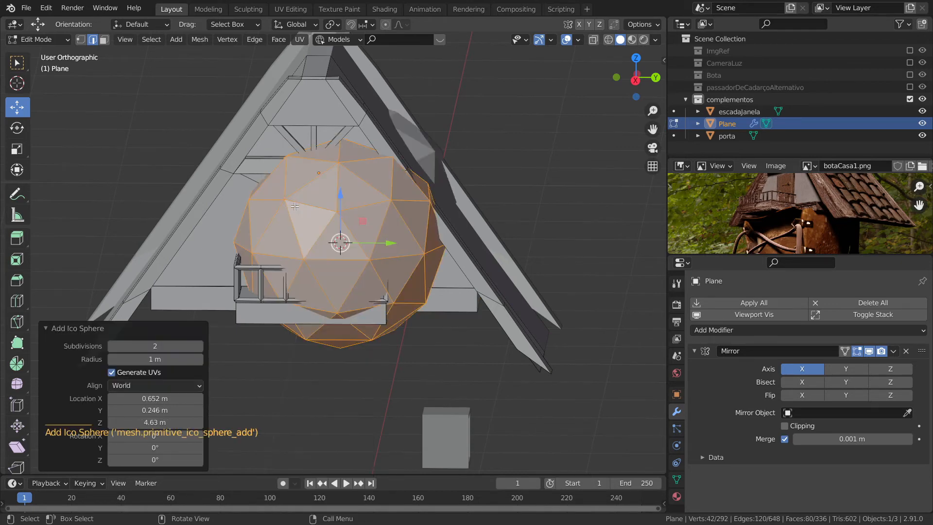
pyautogui.press('s')
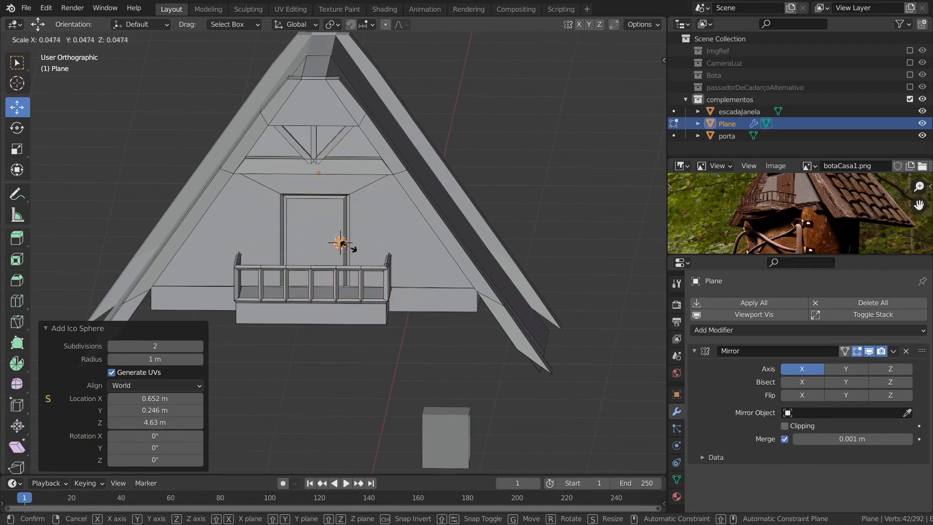
pyautogui.click(342, 243)
# Step: Fit the sphere as a doorknob: shift it about -0.046 m along Y, scale it to 0.490, and move it about 0.007 m along X
pyautogui.moveTo(386, 243); pyautogui.dragTo(396, 252)
pyautogui.moveTo(420, 254); pyautogui.dragTo(348, 237, button='middle')
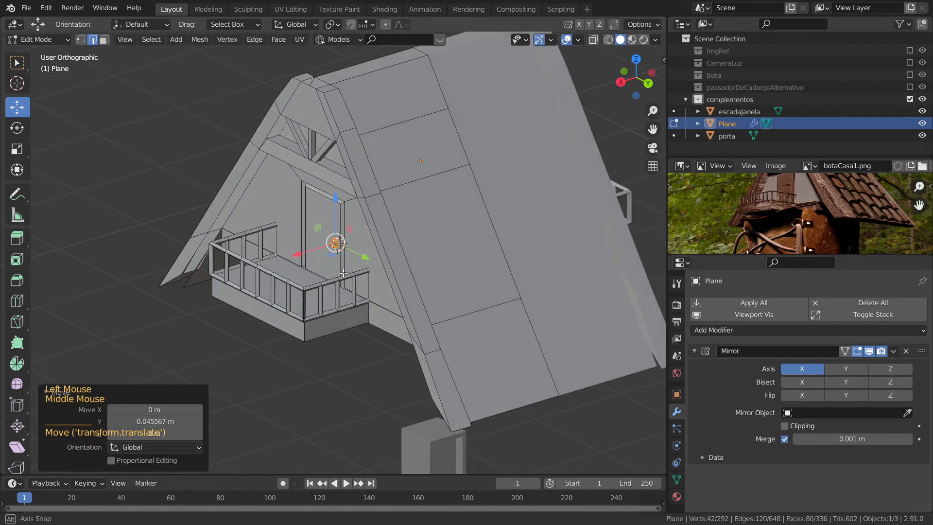
pyautogui.scroll(6, 348, 237)
pyautogui.scroll(1, 348, 237)
pyautogui.press('s')
pyautogui.click(341, 266)
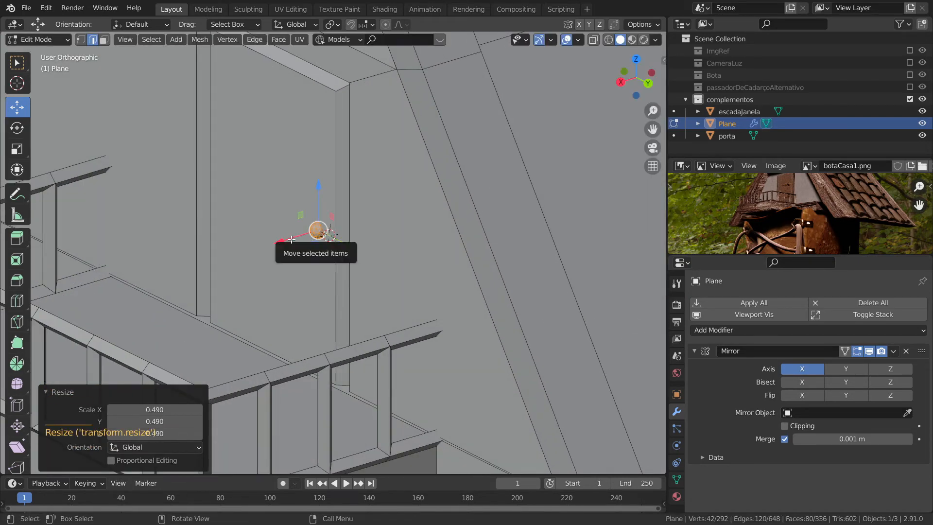
pyautogui.moveTo(290, 239); pyautogui.dragTo(288, 239)
pyautogui.scroll(-3, 340, 243)
pyautogui.moveTo(340, 243); pyautogui.dragTo(379, 257, button='middle')
pyautogui.scroll(-4, 410, 267)
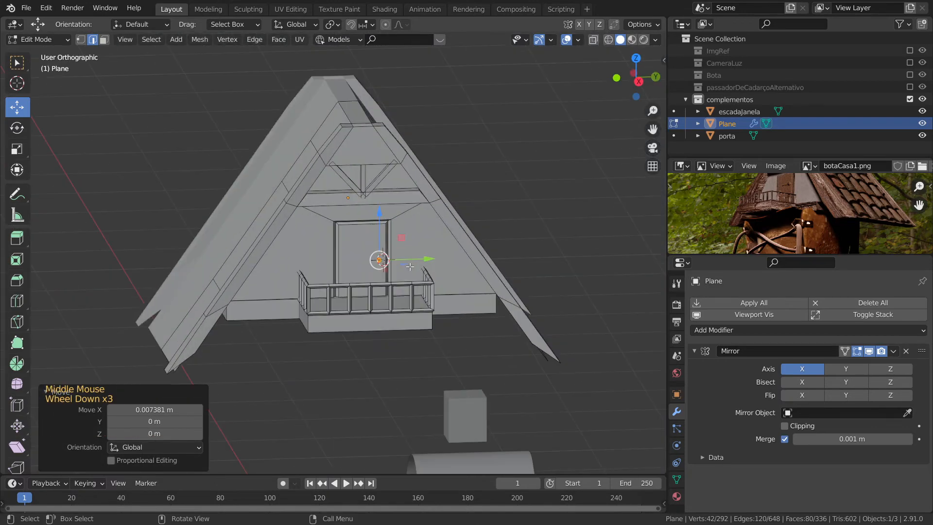
# Step: Show the CameraLuz and Bota collections with the house, keep passadorDeCadarçoAlternativo hidden, and compare the house with the boot from the side
pyautogui.click(911, 63)
pyautogui.click(911, 75)
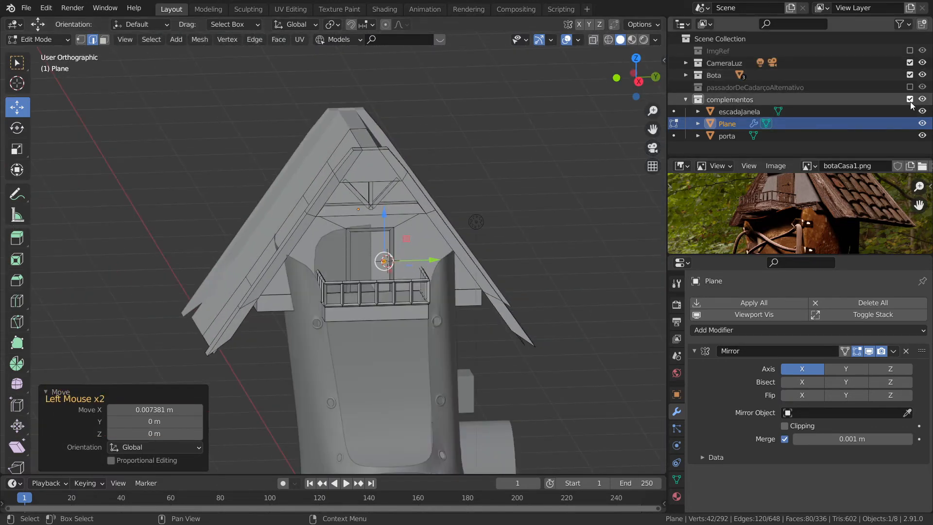
pyautogui.click(910, 87)
pyautogui.scroll(-3, 521, 246)
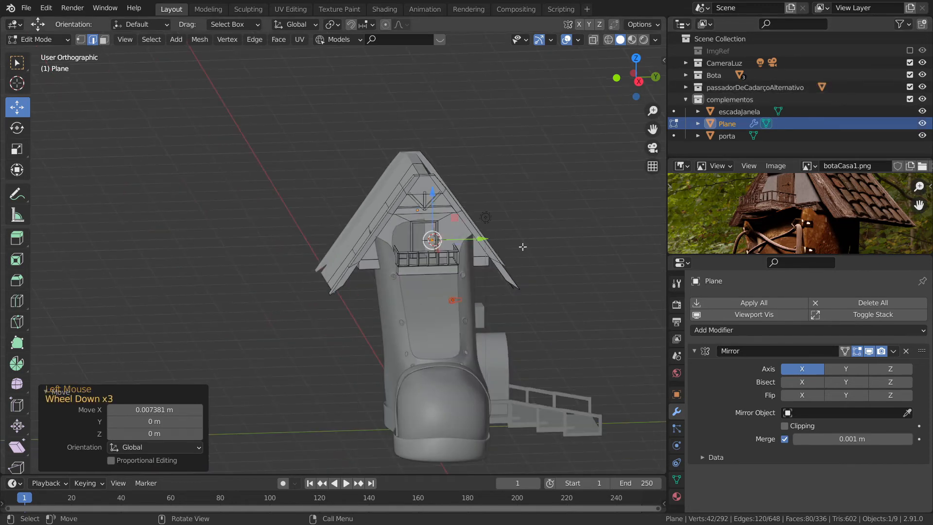
pyautogui.click(910, 87)
pyautogui.press('KP_3')
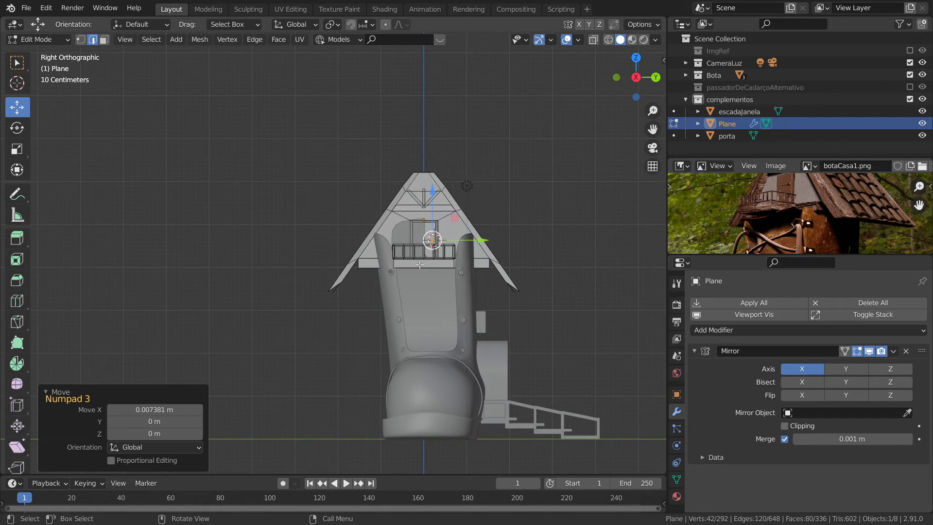
pyautogui.moveTo(530, 305); pyautogui.dragTo(433, 321, button='middle')
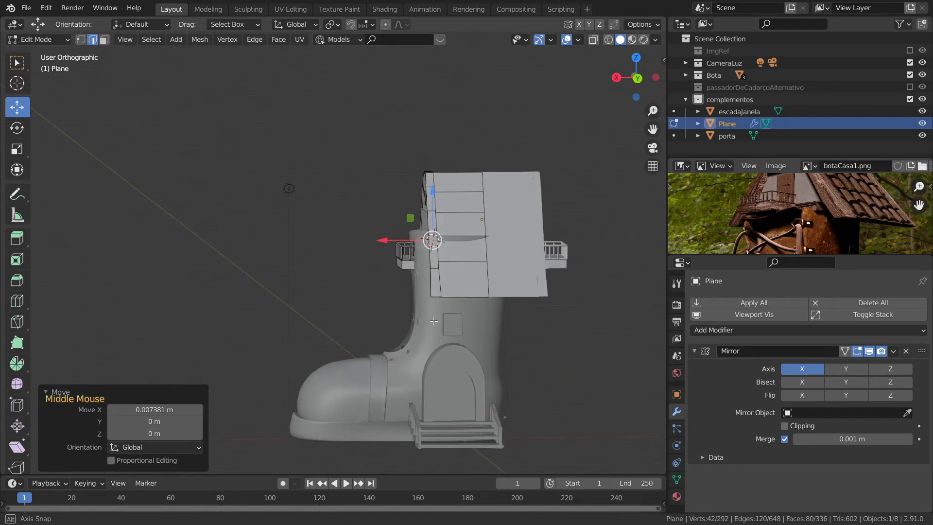
# Step: Select the whole house mesh and enable clipping and on-cage display in its Mirror modifier
pyautogui.press('a')
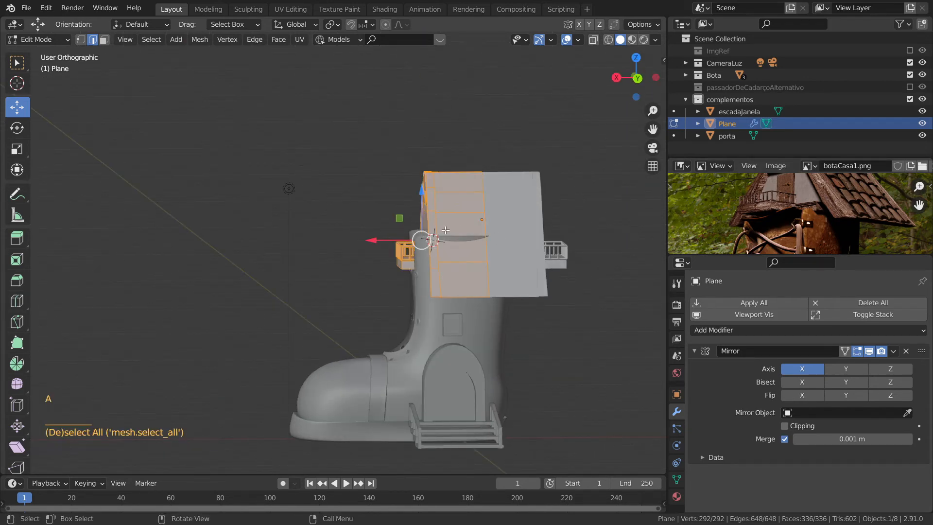
pyautogui.click(375, 242)
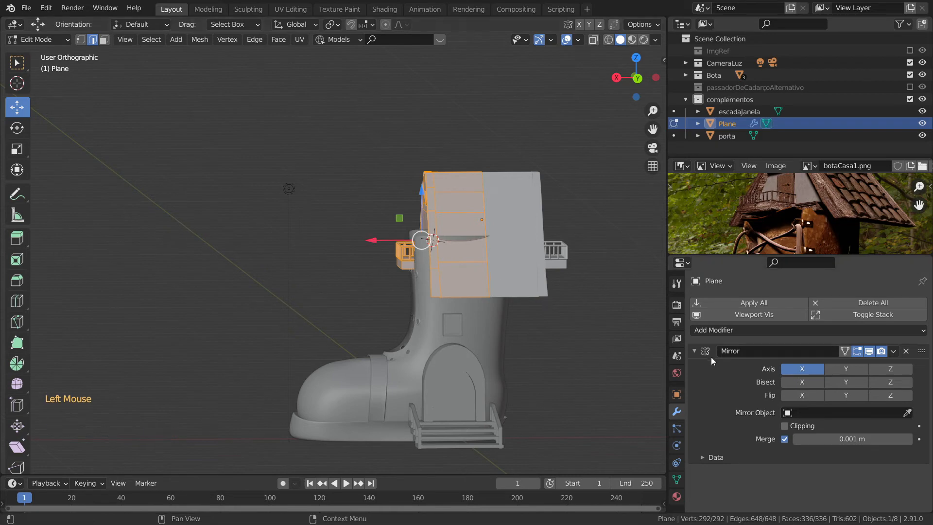
pyautogui.click(785, 426)
pyautogui.moveTo(382, 241)
pyautogui.mouseDown()
pyautogui.moveTo(370, 243)
pyautogui.moveTo(383, 247)
pyautogui.mouseUp()
pyautogui.click(845, 351)
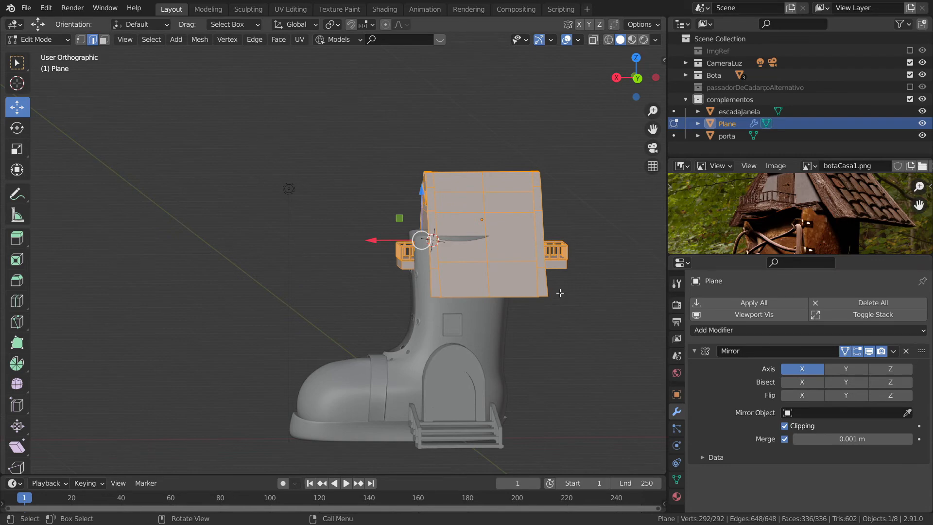
# Step: Raise the entire house mesh about 0.668 m along Z on the boot and leave mesh editing
pyautogui.press('KP_1')
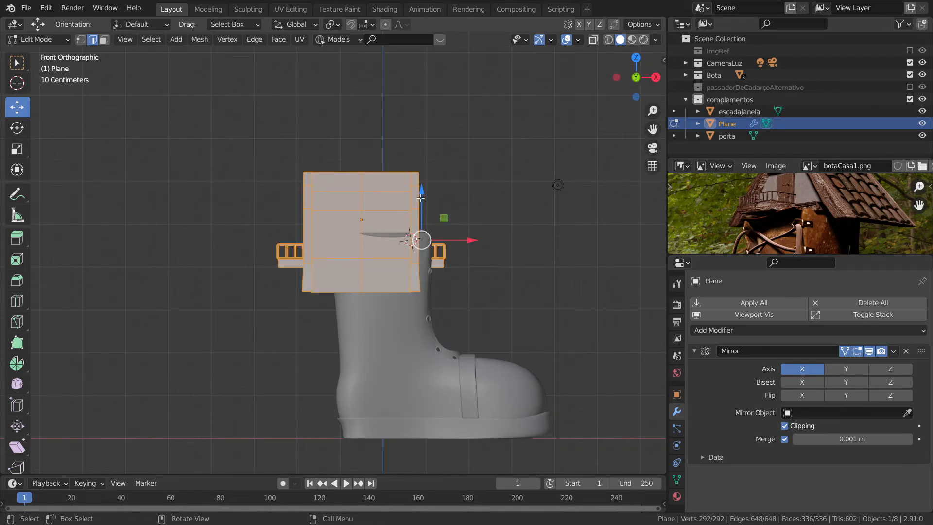
pyautogui.moveTo(422, 199); pyautogui.dragTo(436, 168)
pyautogui.moveTo(547, 284); pyautogui.dragTo(526, 238, button='middle')
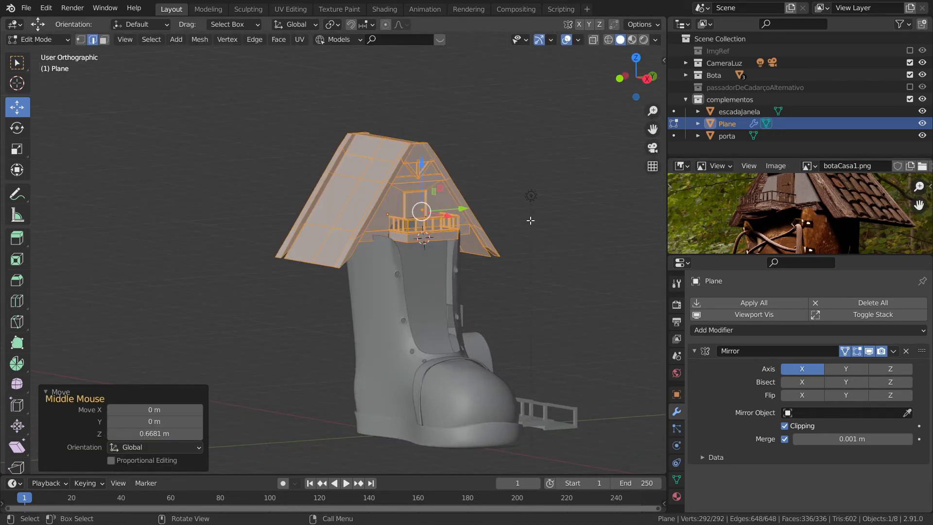
pyautogui.press('Tab')
# Step: Move the house object about 0.508 m along X to center it over the boot shaft
pyautogui.moveTo(522, 271); pyautogui.dragTo(527, 281, button='middle')
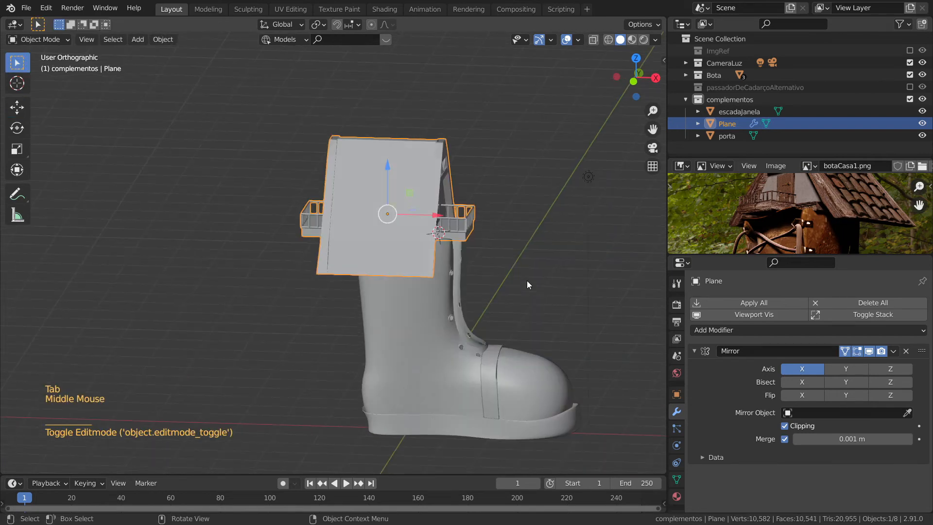
pyautogui.moveTo(430, 214); pyautogui.dragTo(453, 220)
pyautogui.moveTo(455, 221); pyautogui.dragTo(458, 223)
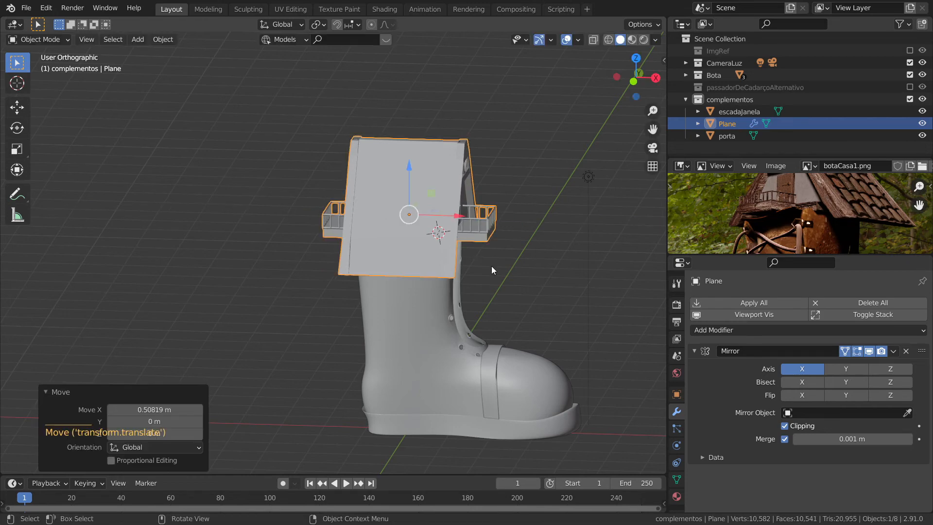
# Step: Tilt the house 2.75° as seen from the facade and shift it about -0.068 m along Y over the boot
pyautogui.moveTo(491, 266); pyautogui.dragTo(382, 257, button='middle')
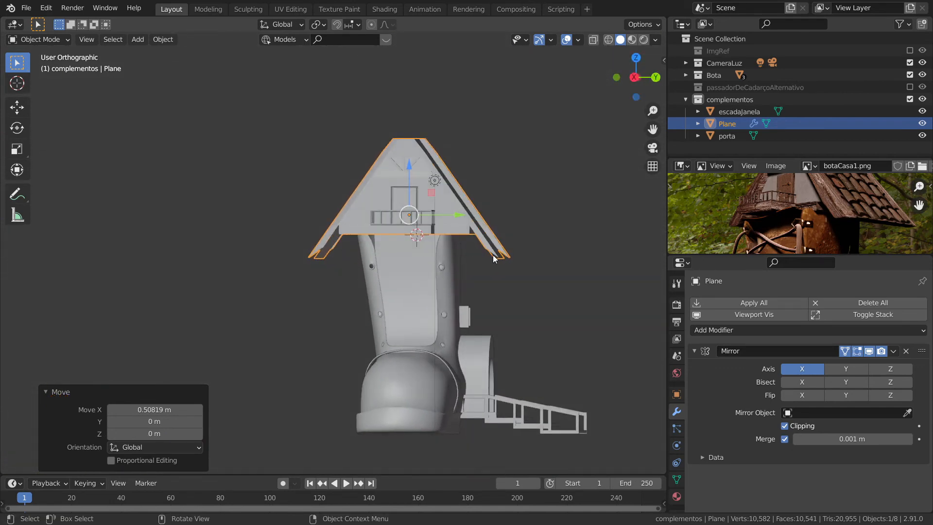
pyautogui.press('r')
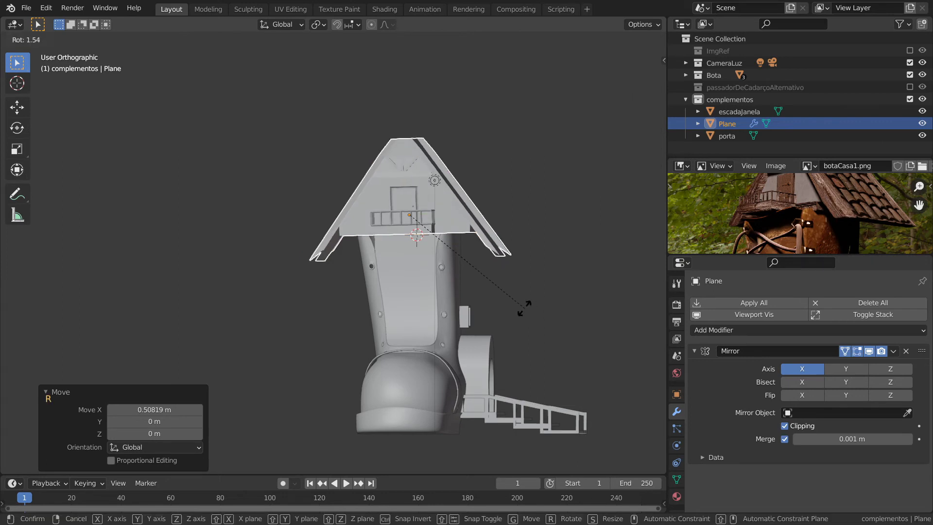
pyautogui.click(477, 245)
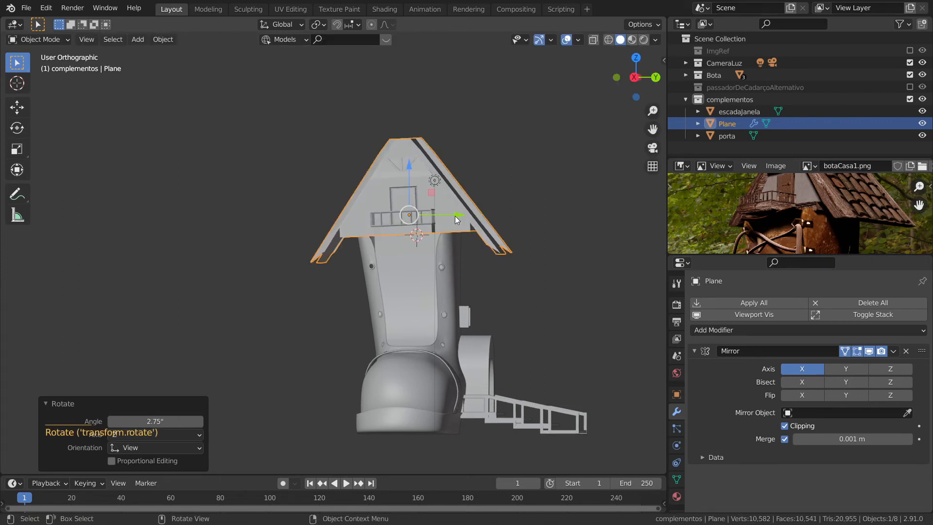
pyautogui.press('KP_Enter')
pyautogui.press('KP_3')
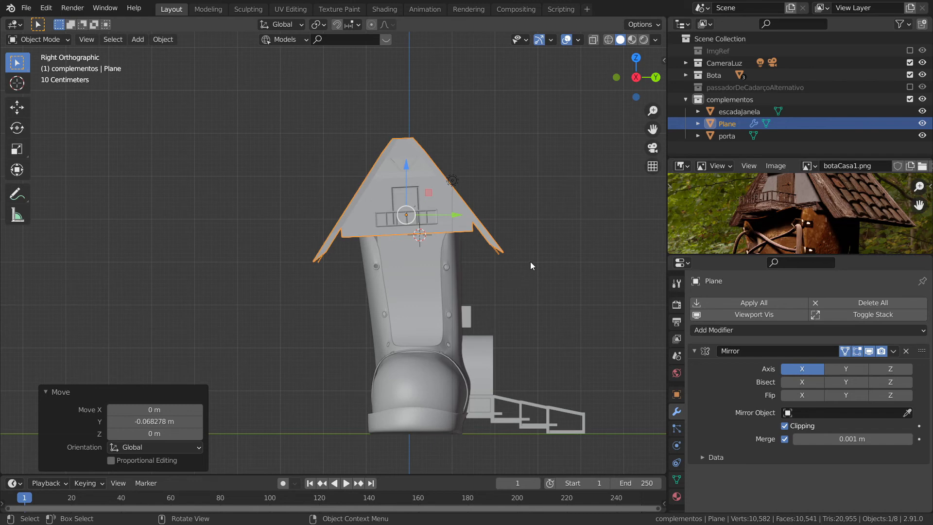
# Step: Set the solid viewport lighting to MatCap with the matte red clay material
pyautogui.click(632, 40)
pyautogui.click(655, 40)
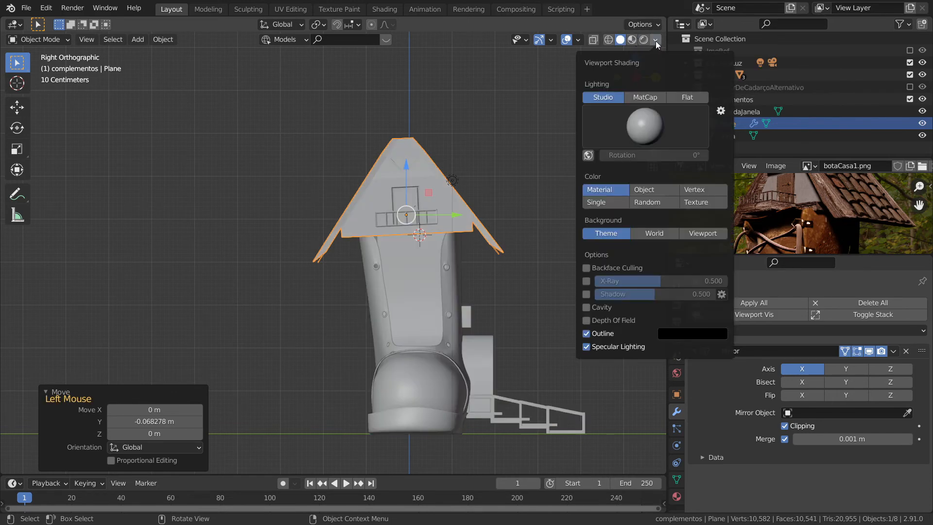
pyautogui.click(649, 97)
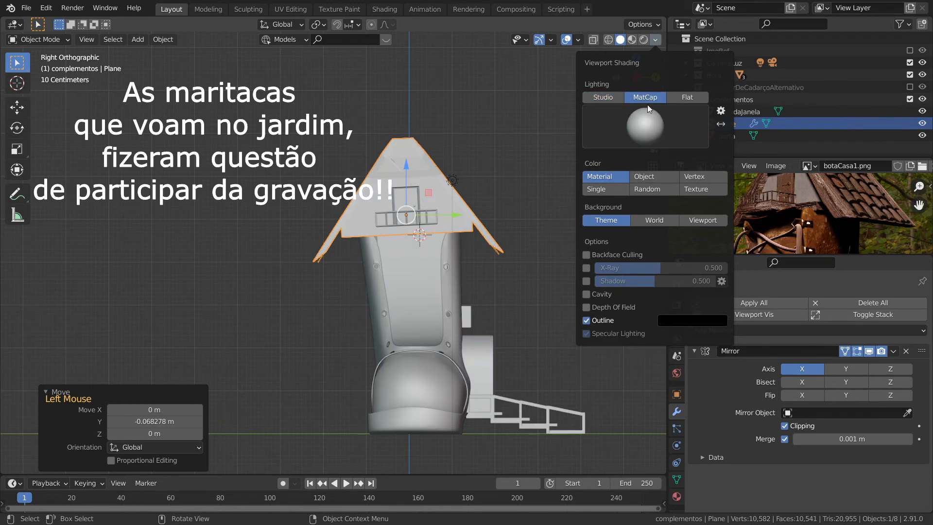
pyautogui.click(649, 125)
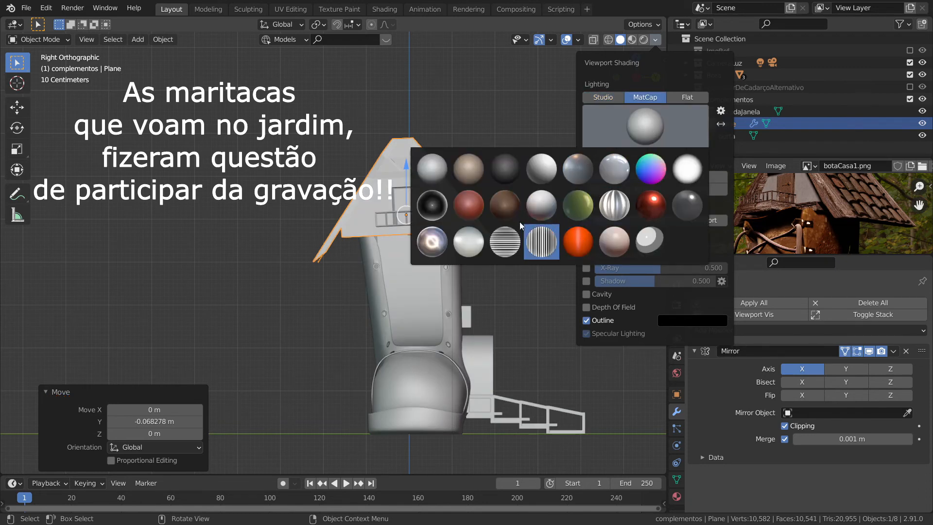
pyautogui.click(475, 213)
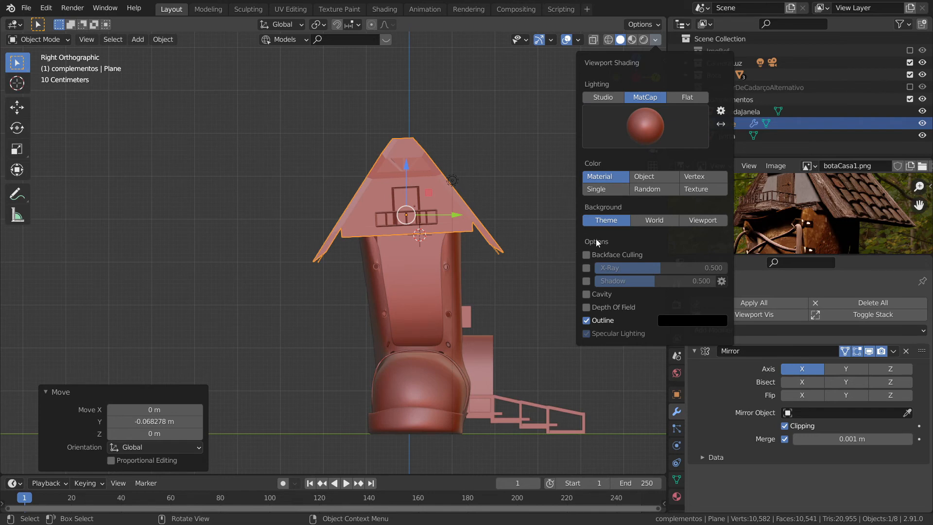
# Step: Try the Cavity option in the viewport shading settings, and turn it off again
pyautogui.click(586, 295)
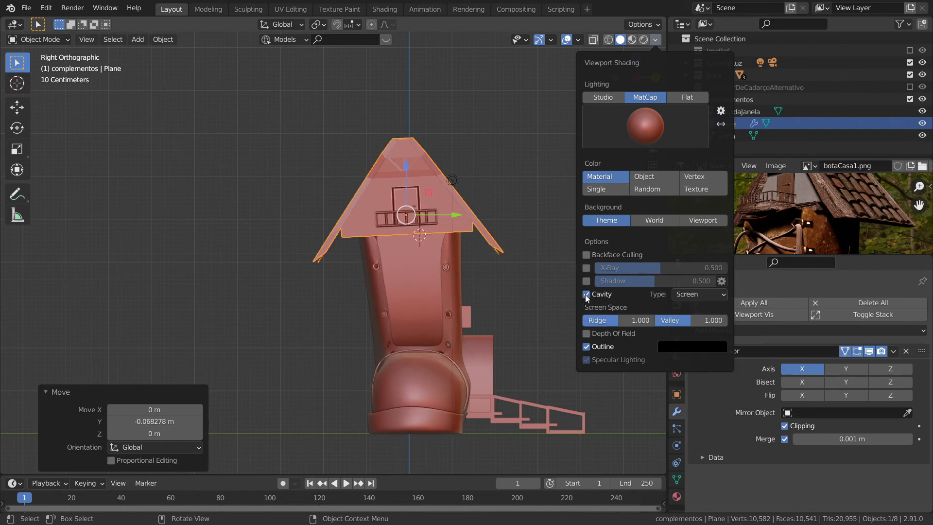
pyautogui.click(654, 41)
pyautogui.click(586, 295)
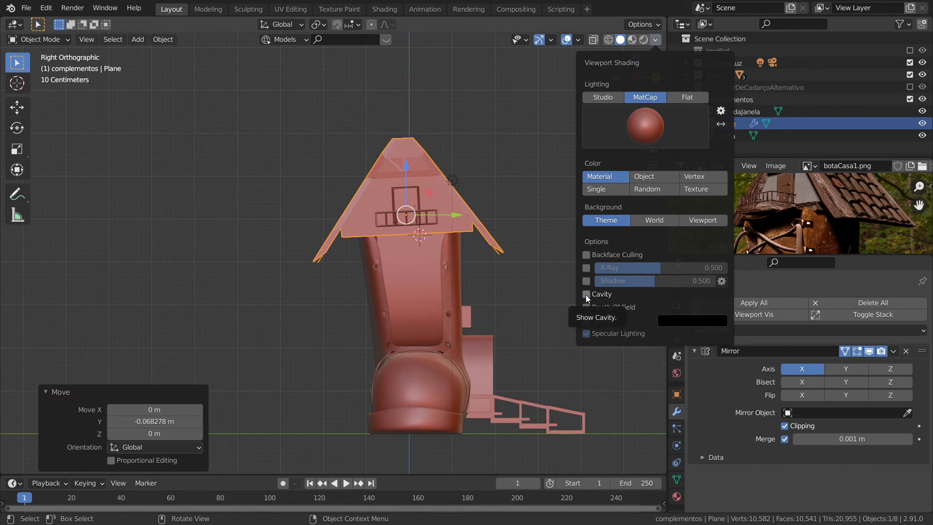
# Step: Enable Cavity in the viewport shading, with Screen Space Ridge at 1.640 and Valley at 1.867
pyautogui.click(587, 294)
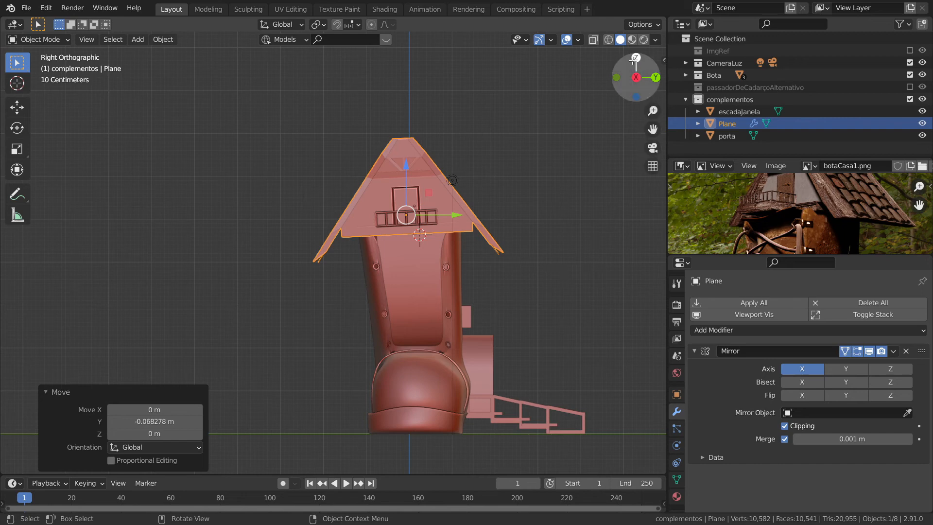
pyautogui.click(654, 40)
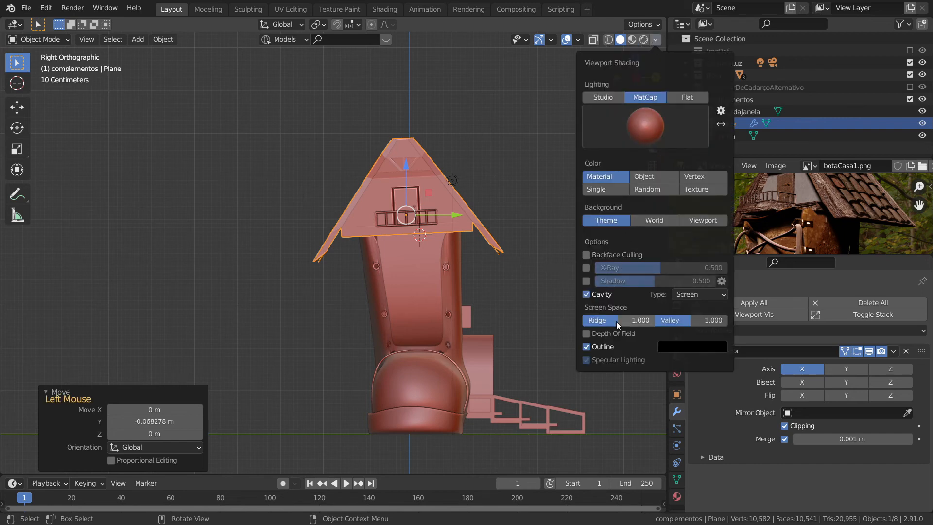
pyautogui.moveTo(616, 322); pyautogui.dragTo(648, 322)
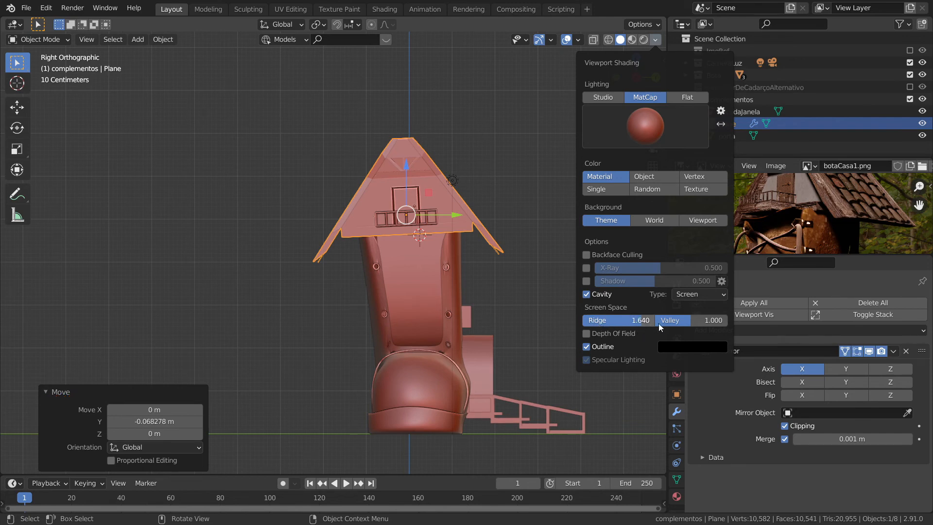
pyautogui.moveTo(688, 322); pyautogui.dragTo(728, 322)
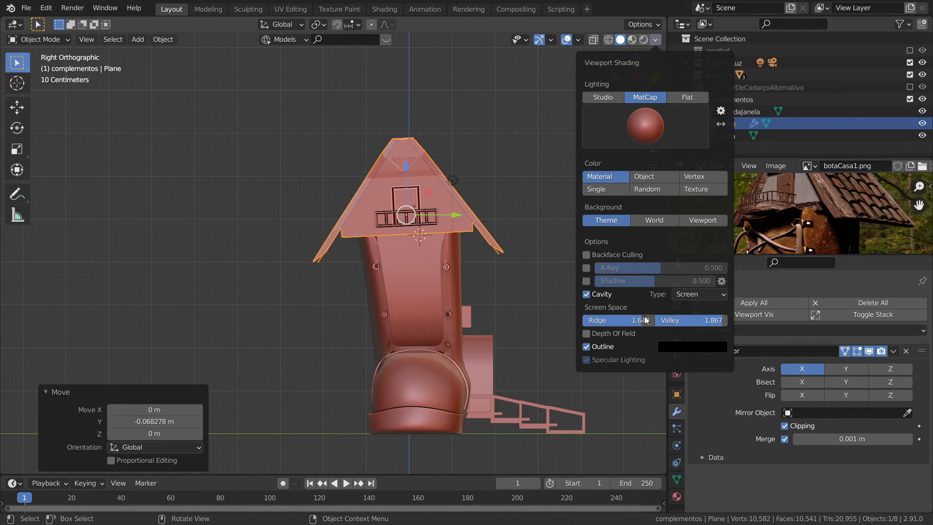
# Step: Recalculate the normals of the whole house mesh to face outside
pyautogui.moveTo(503, 272); pyautogui.dragTo(456, 324, button='middle')
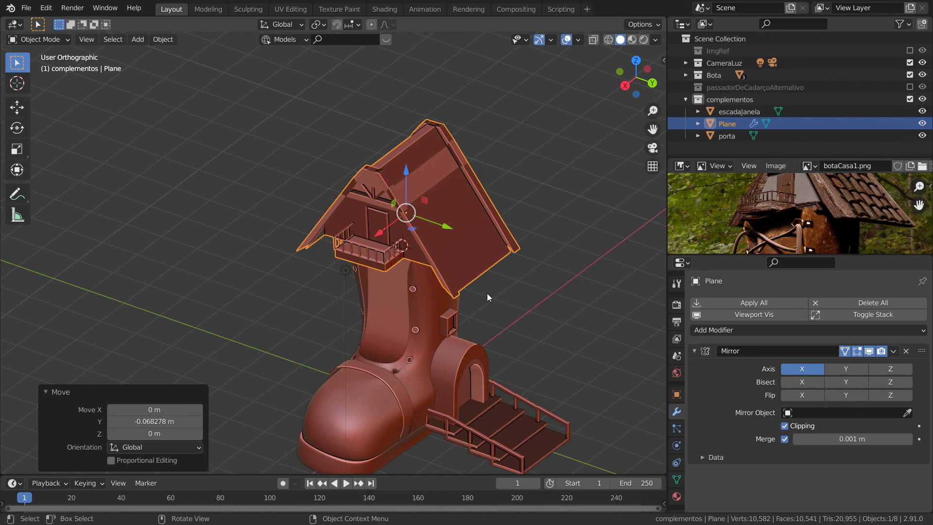
pyautogui.moveTo(487, 294); pyautogui.dragTo(565, 267, button='middle')
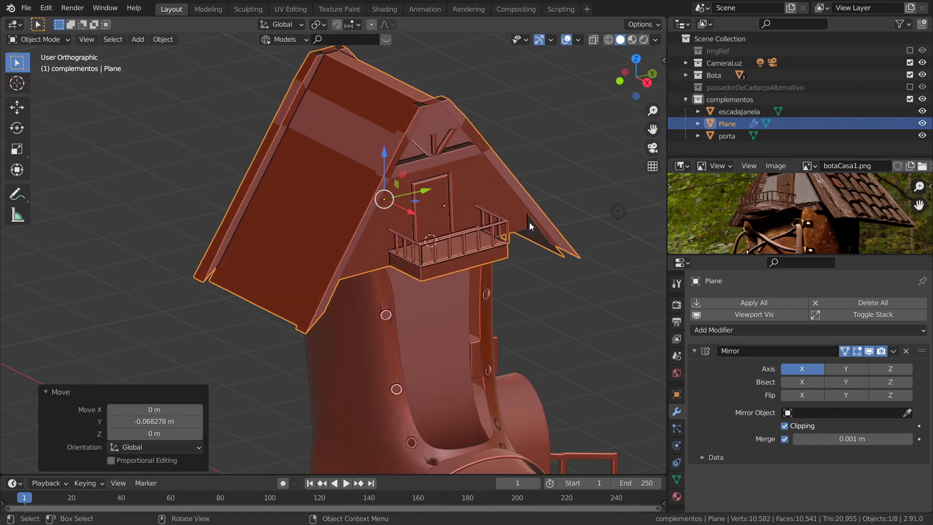
pyautogui.press('Tab')
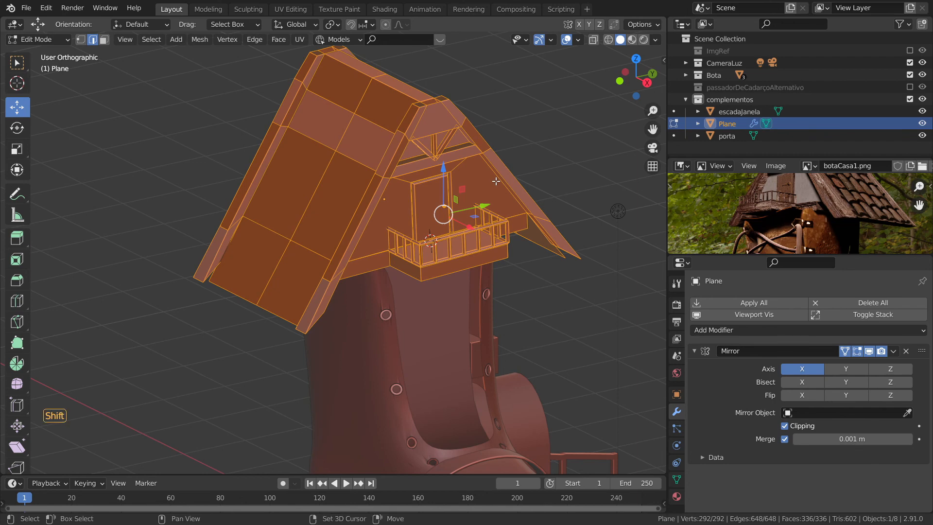
pyautogui.hotkey('shift', 'n')
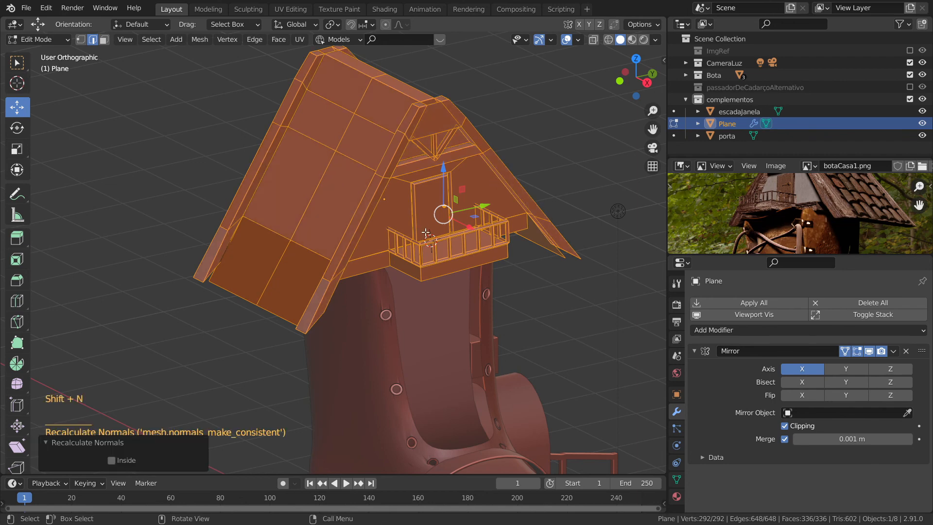
# Step: Recalculate the normals of the two lowest roof faces with the Inside option, and return to Object Mode
pyautogui.moveTo(472, 215); pyautogui.dragTo(355, 223, button='middle')
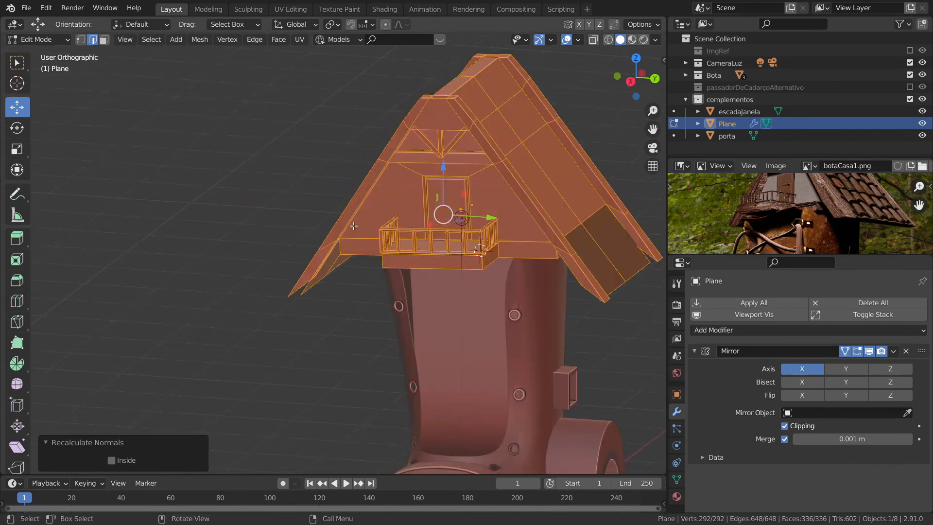
pyautogui.keyDown('shift'); pyautogui.moveTo(444, 225); pyautogui.dragTo(309, 218, button='middle'); pyautogui.keyUp('shift')
pyautogui.click(454, 259)
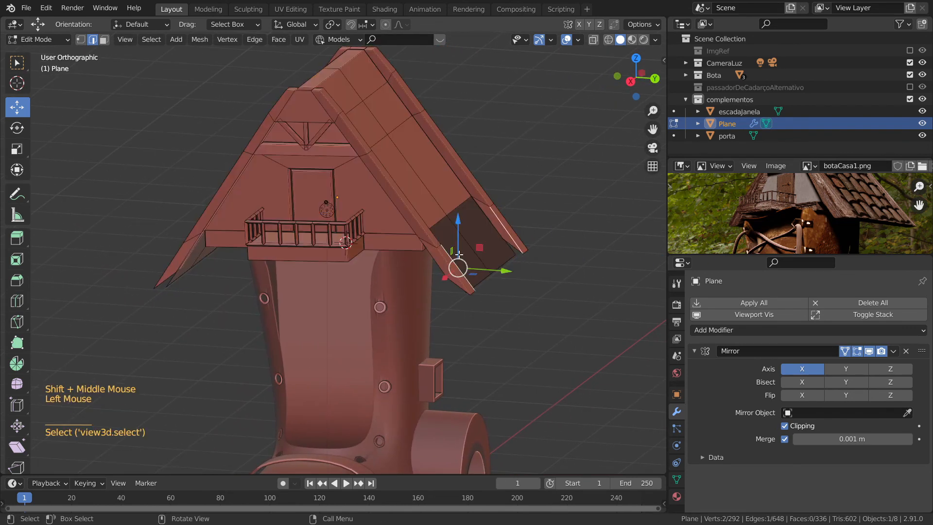
pyautogui.press('3')
pyautogui.click(454, 243)
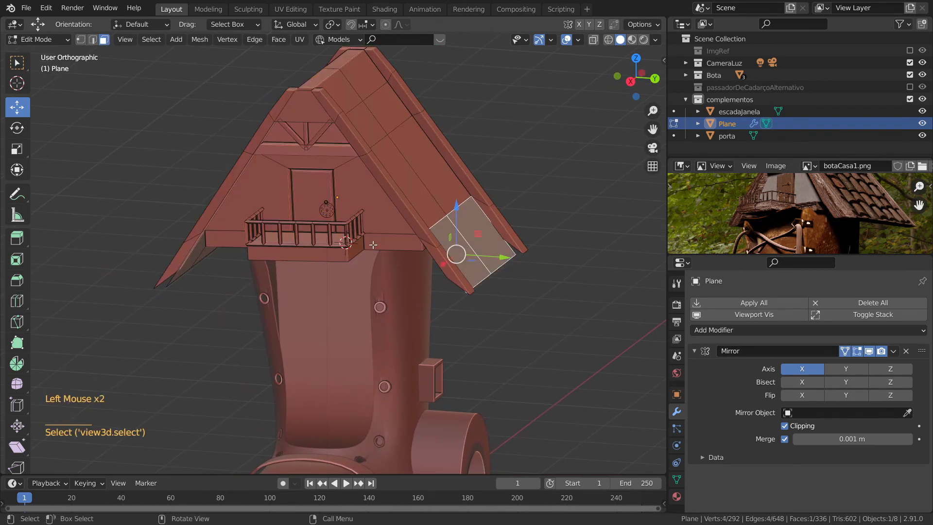
pyautogui.moveTo(340, 254); pyautogui.dragTo(442, 265, button='middle')
pyautogui.keyDown('shift'); pyautogui.click(344, 331); pyautogui.keyUp('shift')
pyautogui.hotkey('shift', 'n')
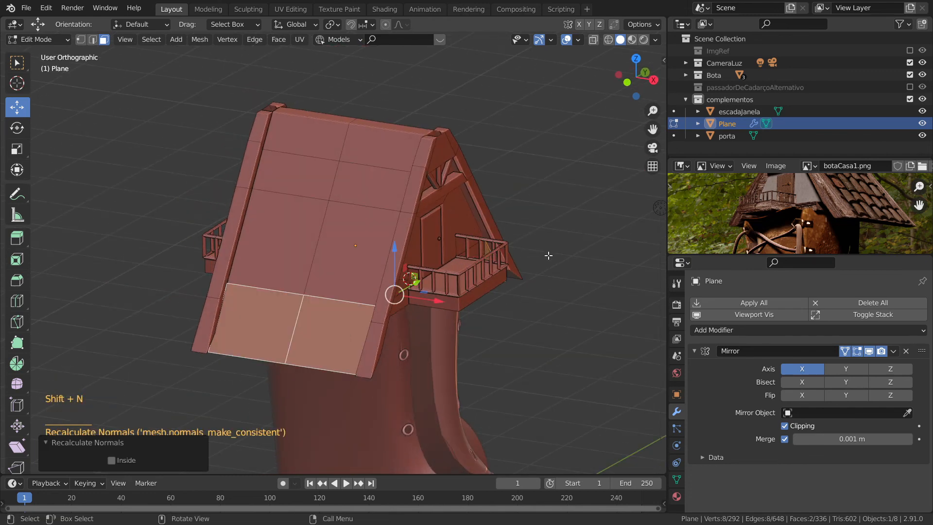
pyautogui.click(112, 460)
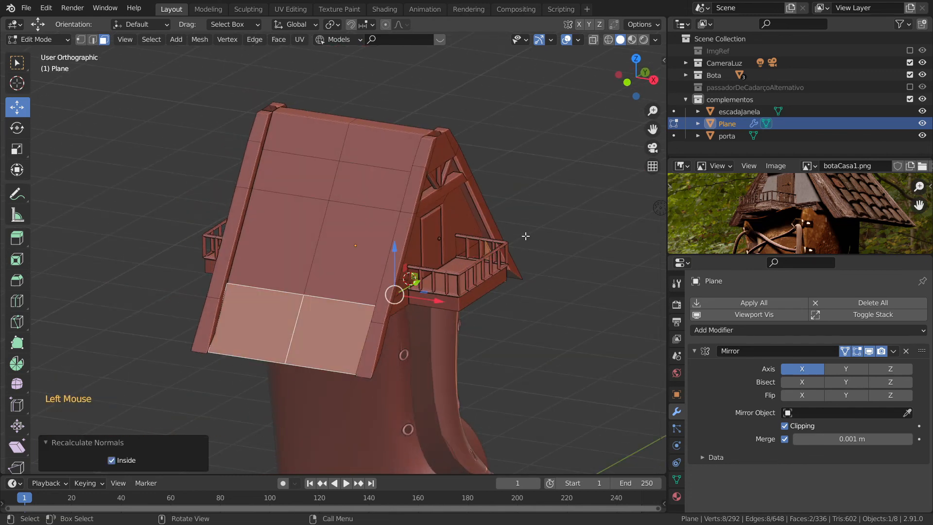
pyautogui.press('Tab')
# Step: Look through the camera, select it, and move it backward with walk navigation to fit the whole boot house in the frame
pyautogui.moveTo(514, 299); pyautogui.dragTo(432, 289, button='middle')
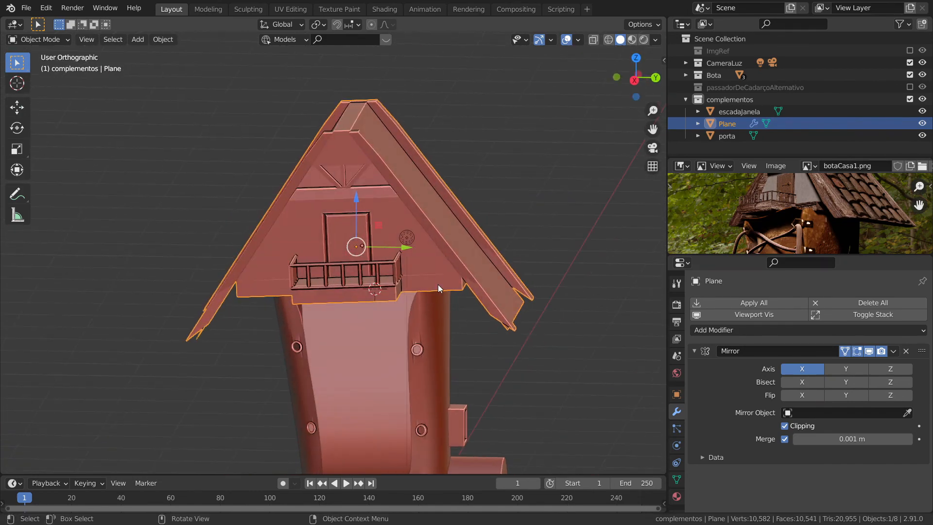
pyautogui.scroll(-5, 444, 275)
pyautogui.press('KP_0')
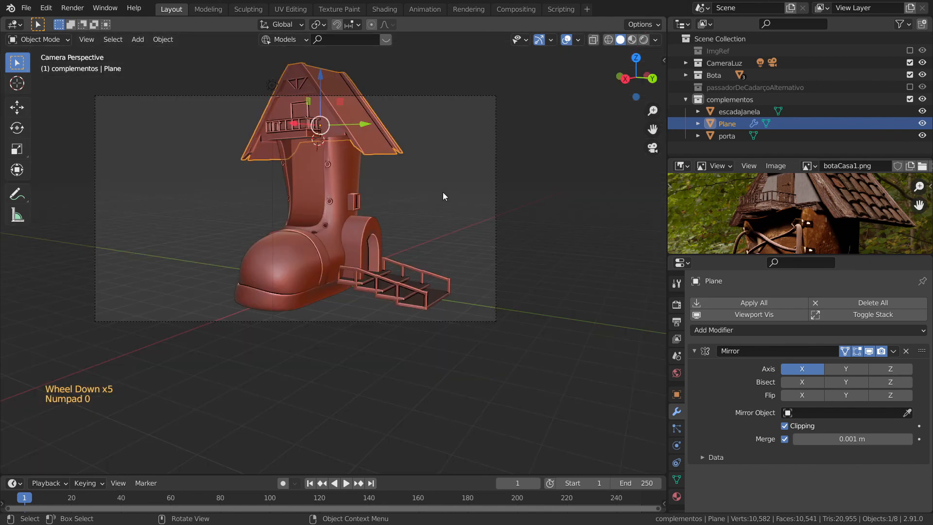
pyautogui.keyDown('shift'); pyautogui.moveTo(497, 190); pyautogui.dragTo(489, 284, button='middle'); pyautogui.keyUp('shift')
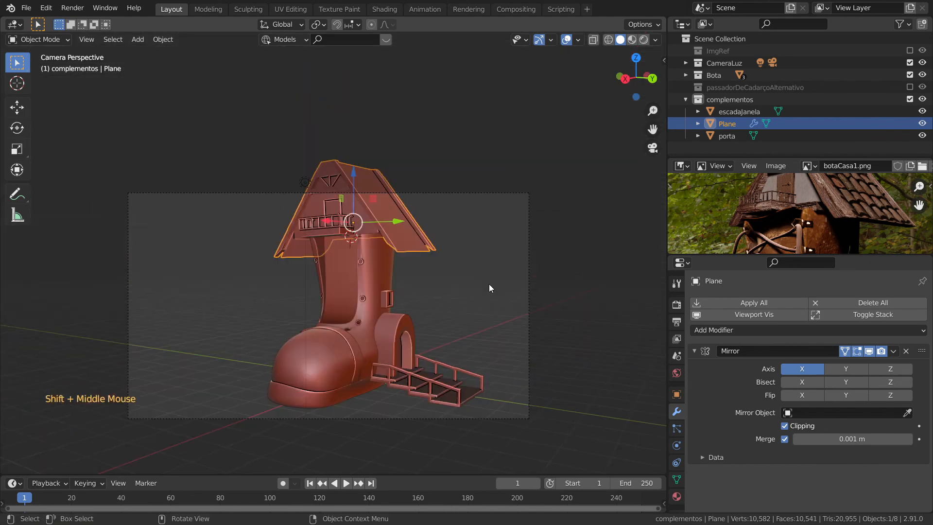
pyautogui.click(528, 284)
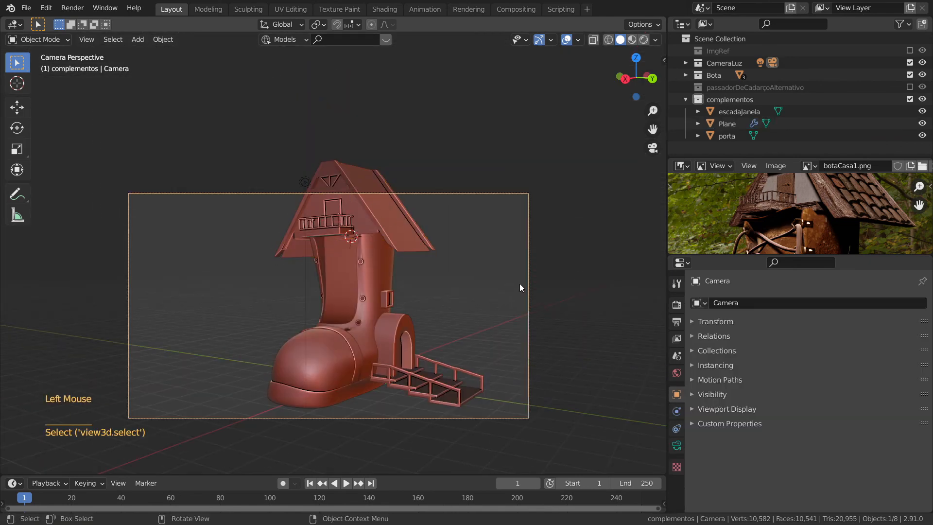
pyautogui.hotkey('shift', '`')
pyautogui.press('s')
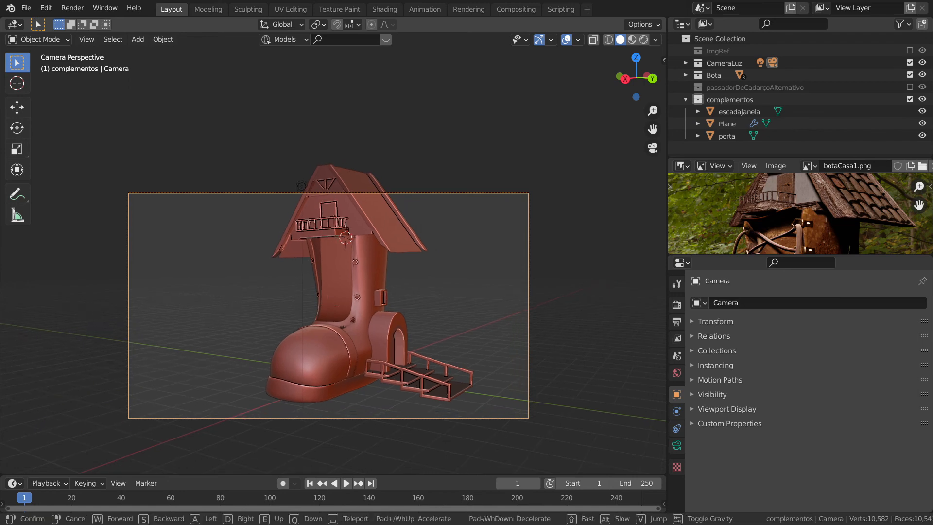
pyautogui.press('s')
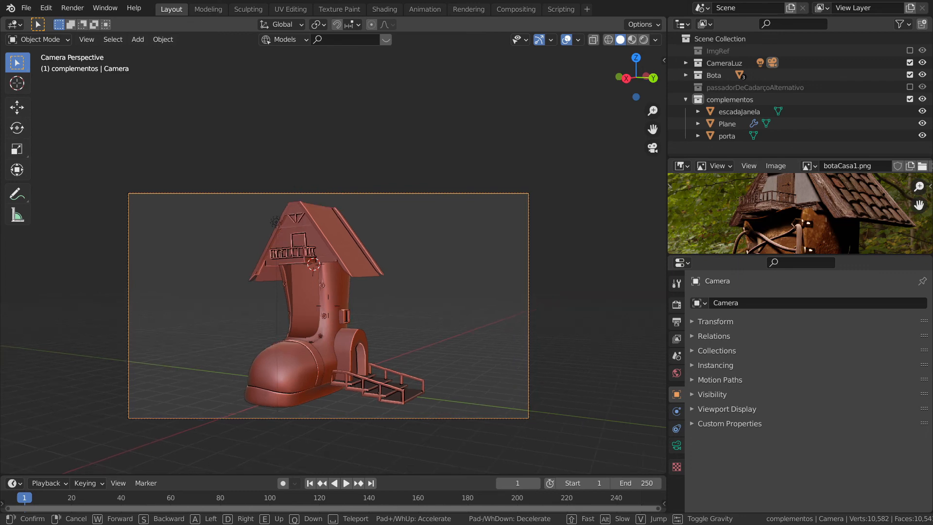
pyautogui.click(329, 265)
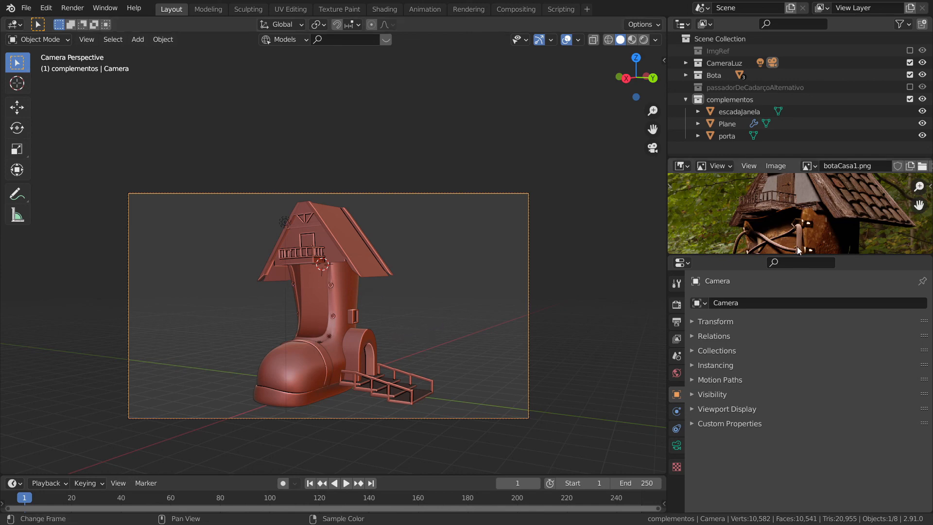
# Step: Enlarge the reference image area to show more of the boot house photo
pyautogui.moveTo(798, 255); pyautogui.dragTo(797, 378)
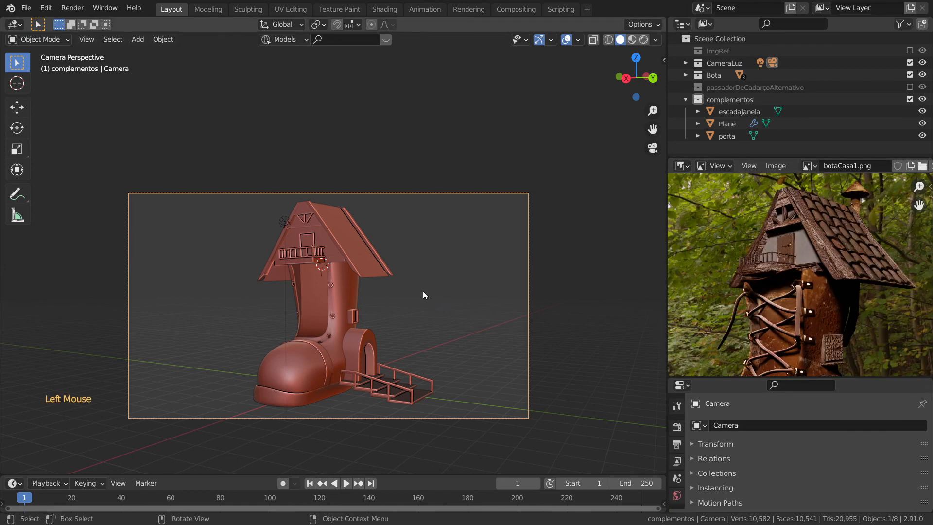